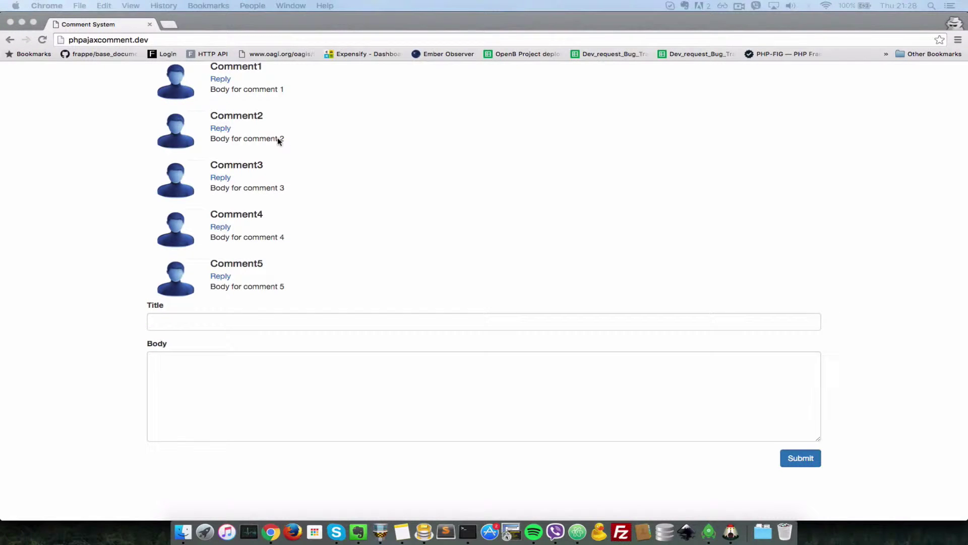
Fill the Chrome comment form's Title and Body fields with test text.
{"action": "left_click", "coordinate": [253, 321]}
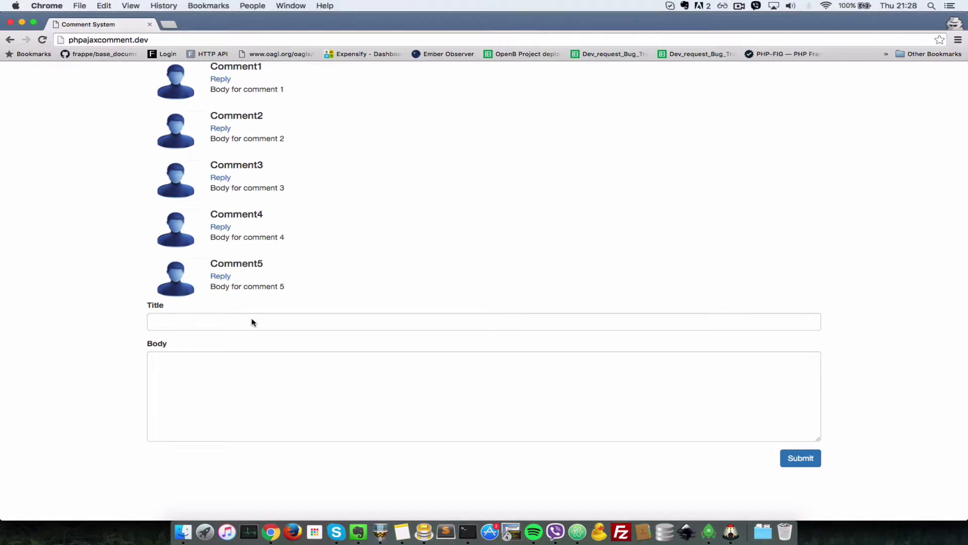
{"action": "left_click", "coordinate": [402, 408]}
{"action": "left_click", "coordinate": [431, 317]}
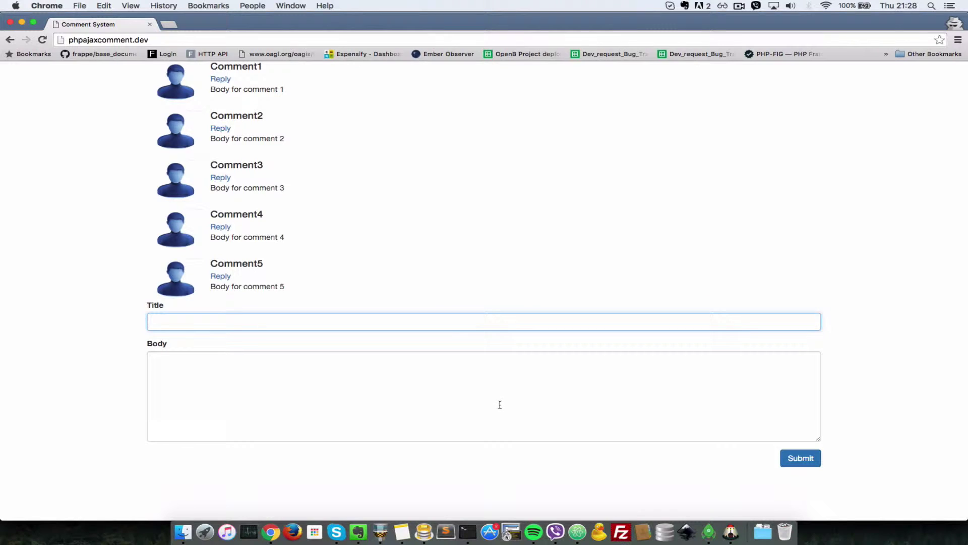
{"action": "type", "text": "asdasd"}
{"action": "left_click", "coordinate": [511, 365]}
{"action": "type", "text": "asdasd"}
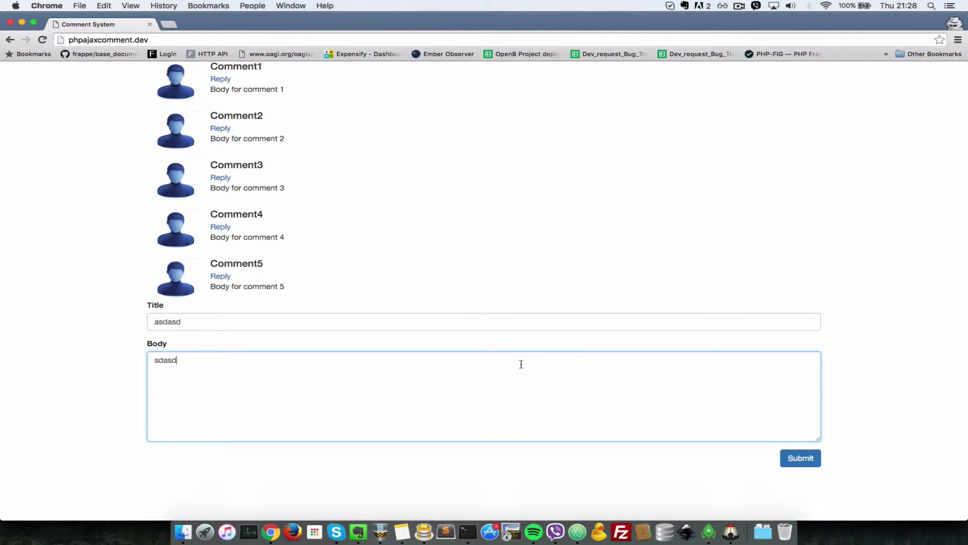
Submit the form, hit the process.php 404, and return to the filled form.
{"action": "left_click", "coordinate": [801, 459]}
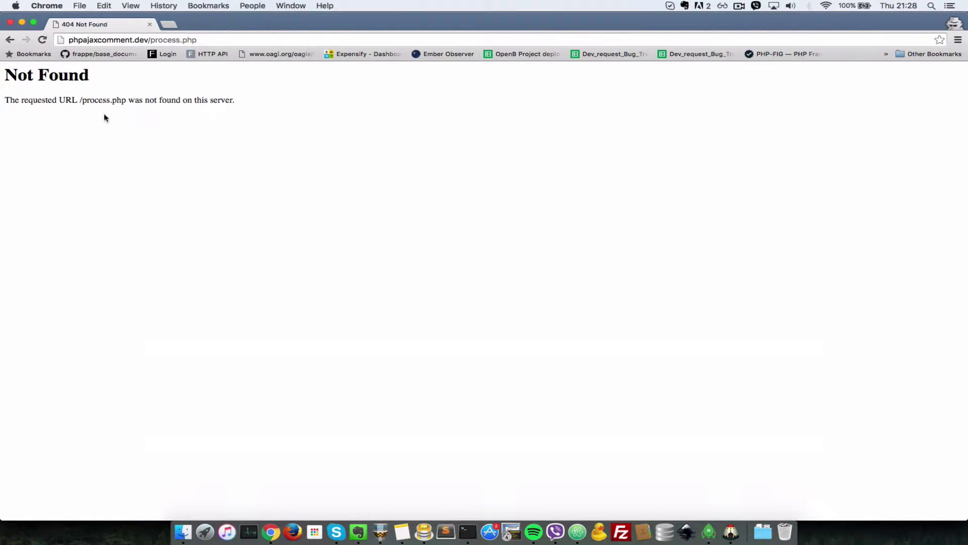
{"action": "left_click", "coordinate": [10, 41]}
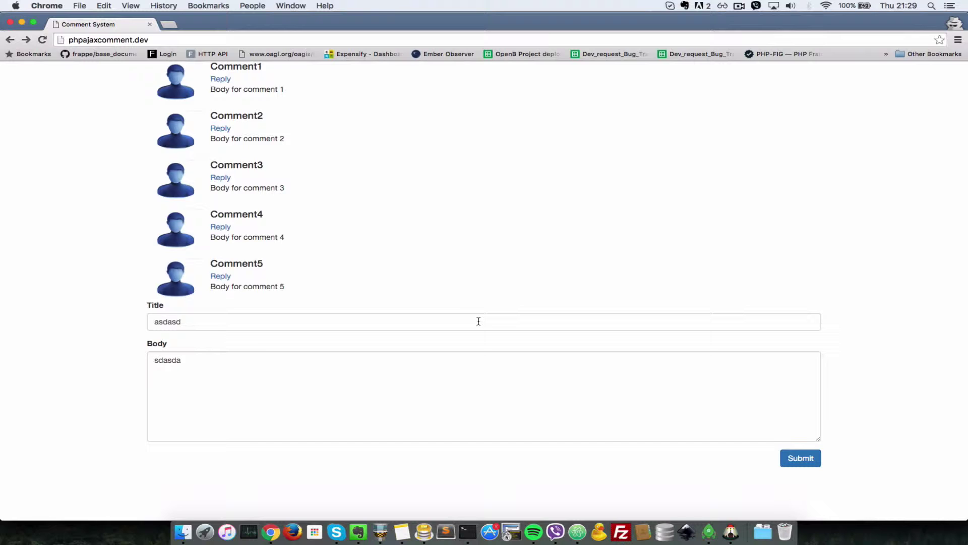
{"action": "left_click", "coordinate": [256, 384]}
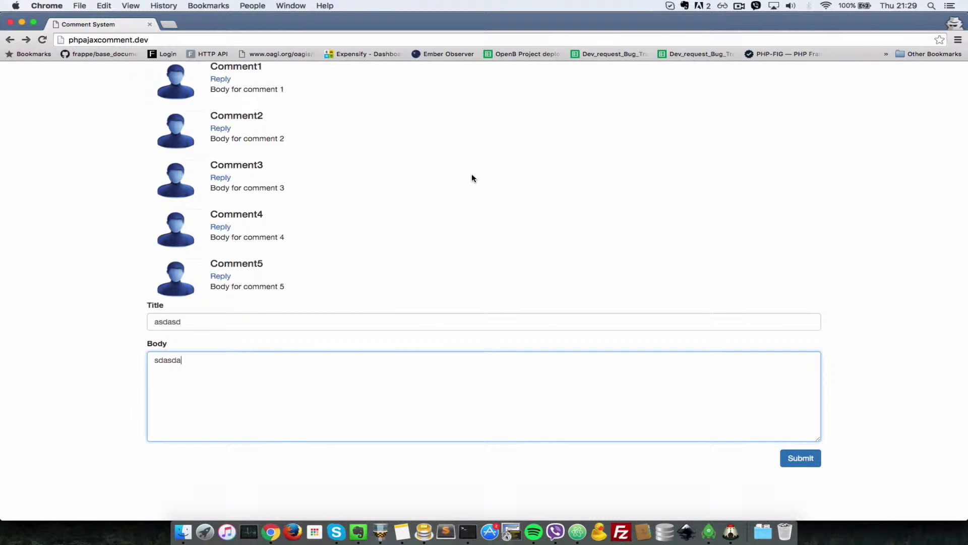
Open main.js from the js folder and check the jQuery include in index.php.
{"action": "key", "text": "super+Tab"}
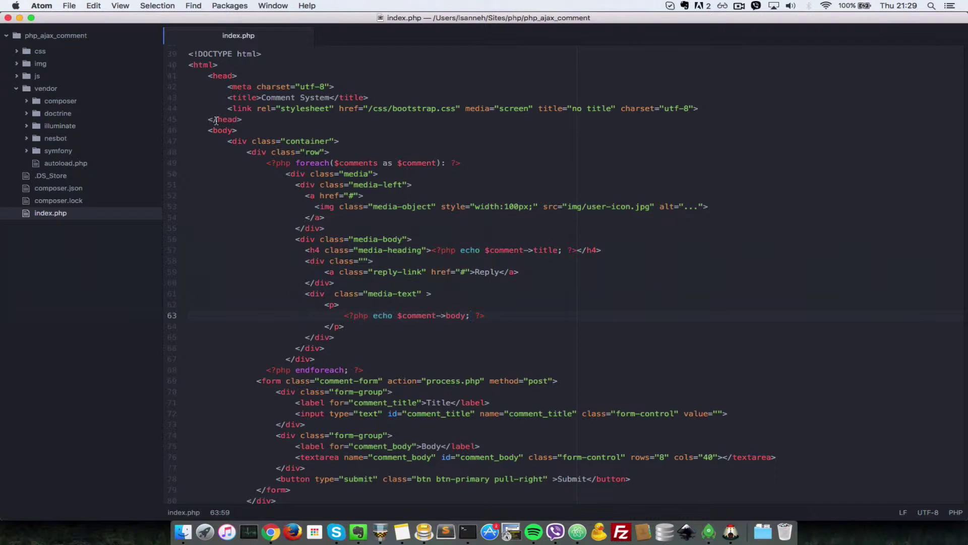
{"action": "left_click", "coordinate": [16, 89]}
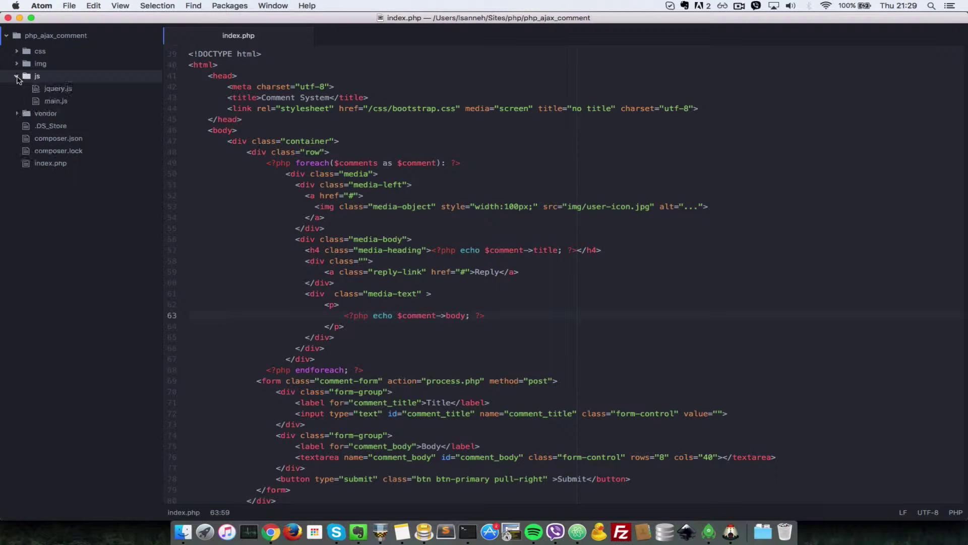
{"action": "left_click", "coordinate": [55, 101]}
{"action": "left_click", "coordinate": [232, 36]}
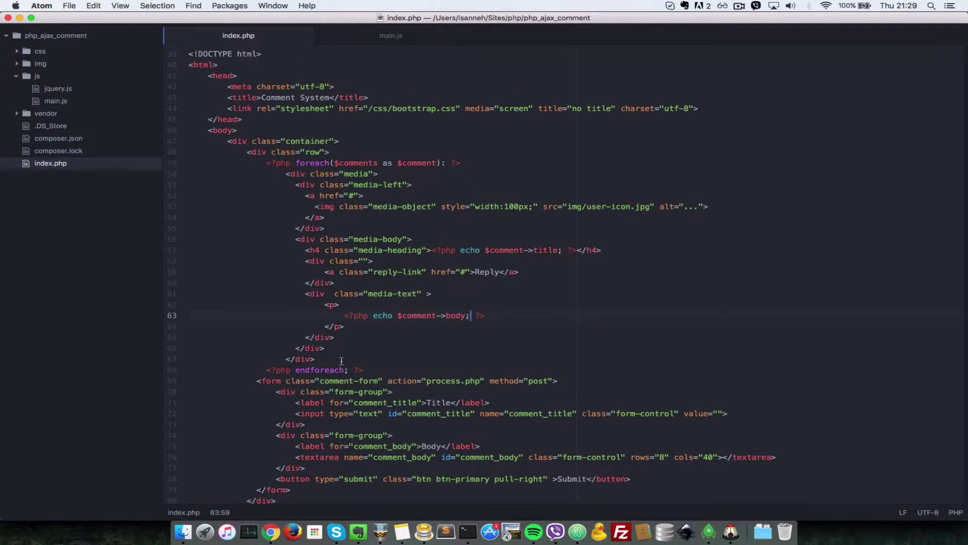
{"action": "scroll", "coordinate": [372, 428], "scroll_direction": "down", "scroll_amount": 2}
{"action": "scroll", "coordinate": [372, 428], "scroll_direction": "down", "scroll_amount": 1}
{"action": "double_click", "coordinate": [413, 454]}
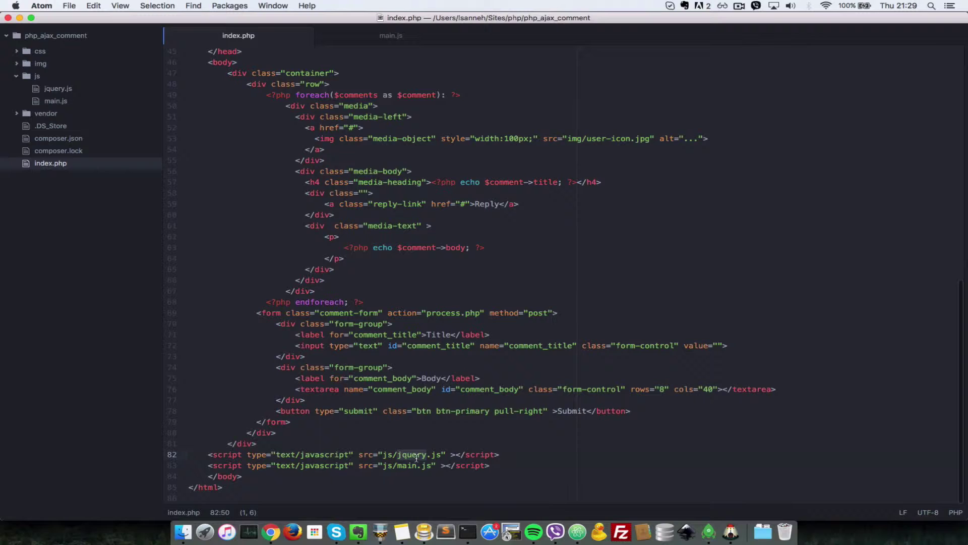
Type a document-ready function declaring commentForm = $(".comment-form") in main.js.
{"action": "left_click", "coordinate": [395, 36]}
{"action": "type", "text": "$"}
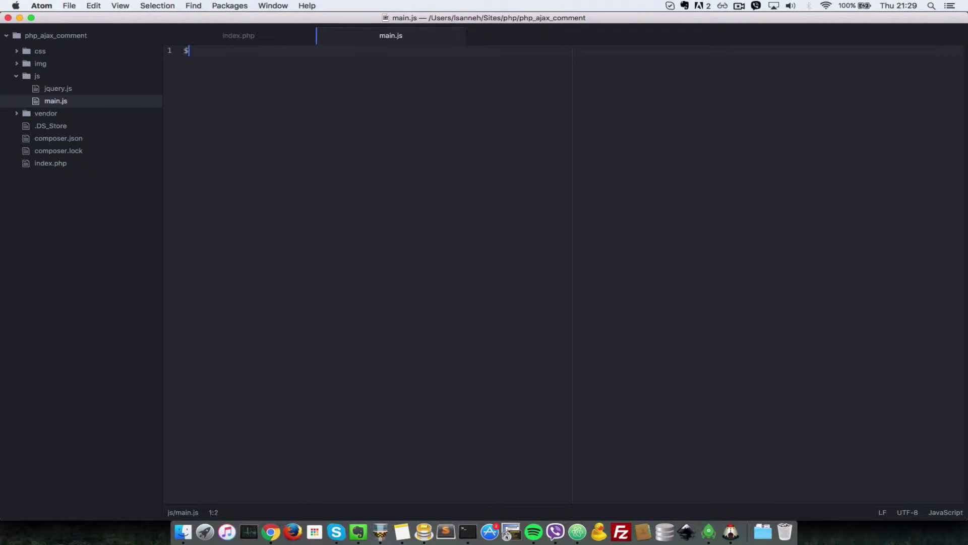
{"action": "type", "text": "(d"}
{"action": "type", "text": "ocum"}
{"action": "type", "text": "ent)"}
{"action": "type", "text": ".ready"}
{"action": "type", "text": "();"}
{"action": "key", "text": "Left"}
{"action": "key", "text": "Left"}
{"action": "type", "text": "fun"}
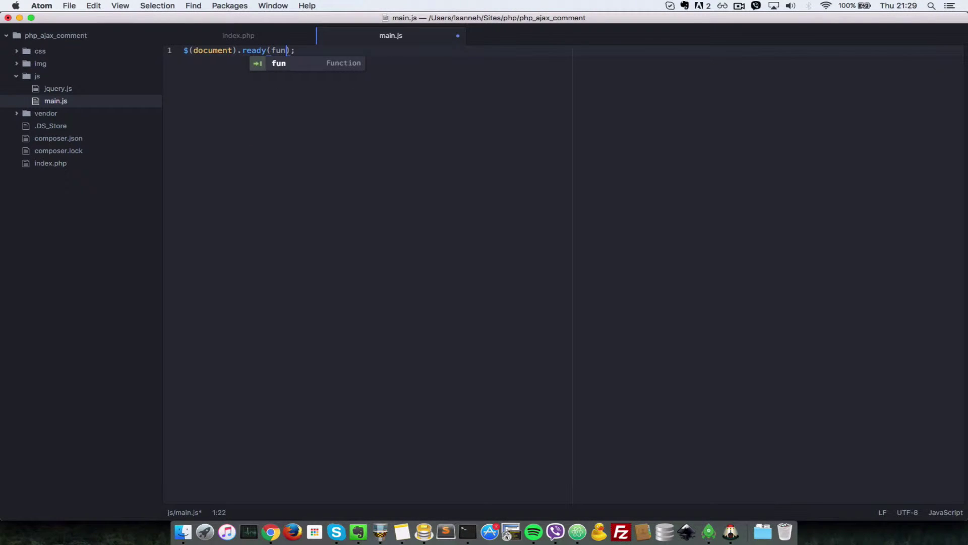
{"action": "key", "text": "Tab"}
{"action": "key", "text": "Tab"}
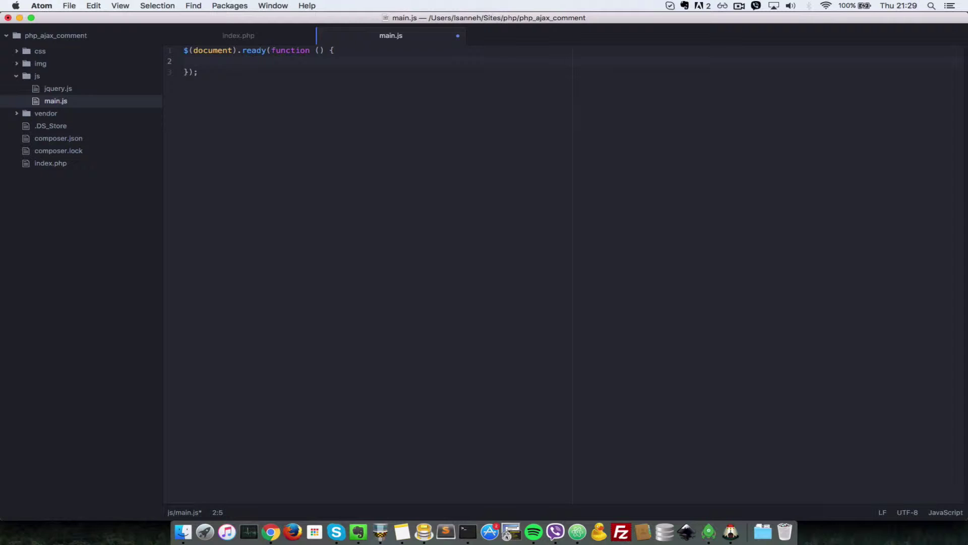
{"action": "type", "text": "va"}
{"action": "type", "text": "r commen"}
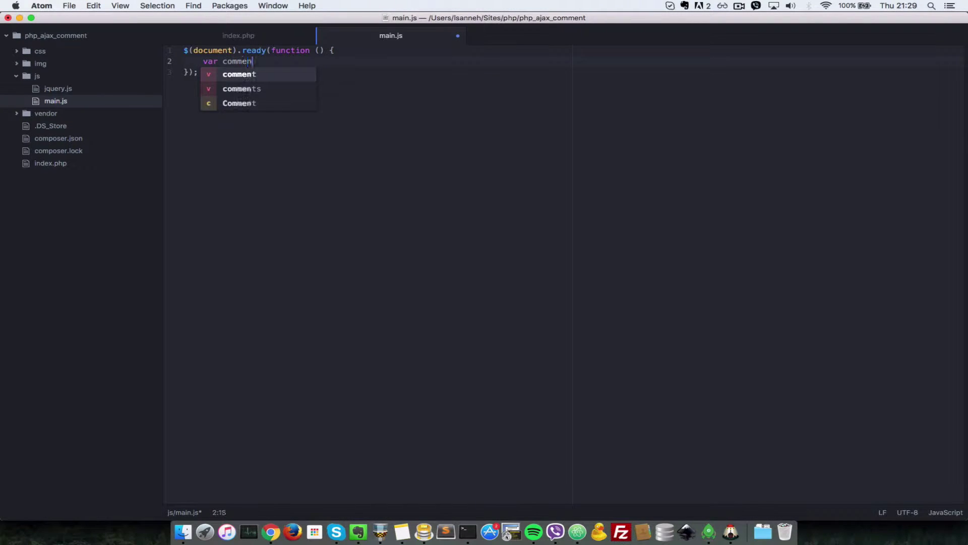
{"action": "type", "text": "tForm = $"}
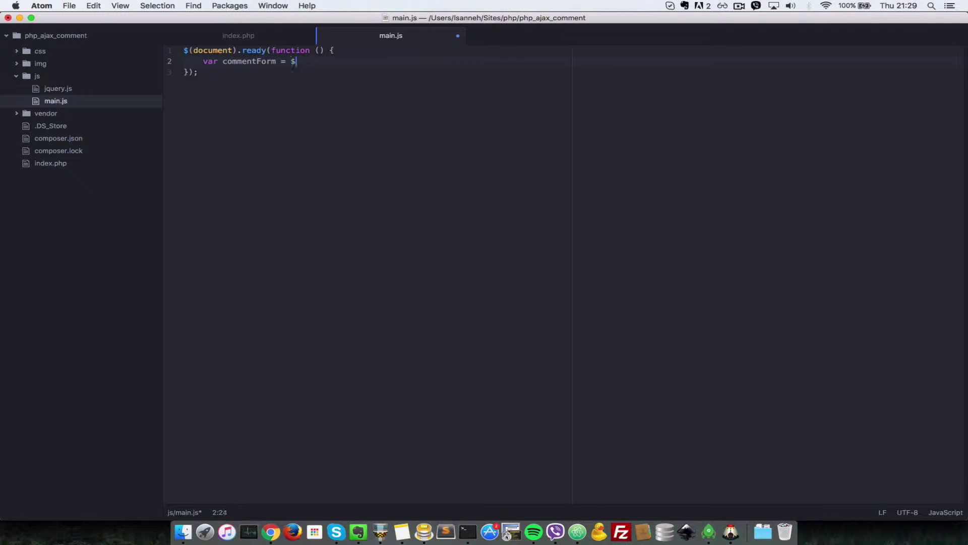
{"action": "type", "text": "();"}
{"action": "key", "text": "Left"}
{"action": "key", "text": "Left"}
{"action": "type", "text": "\".com"}
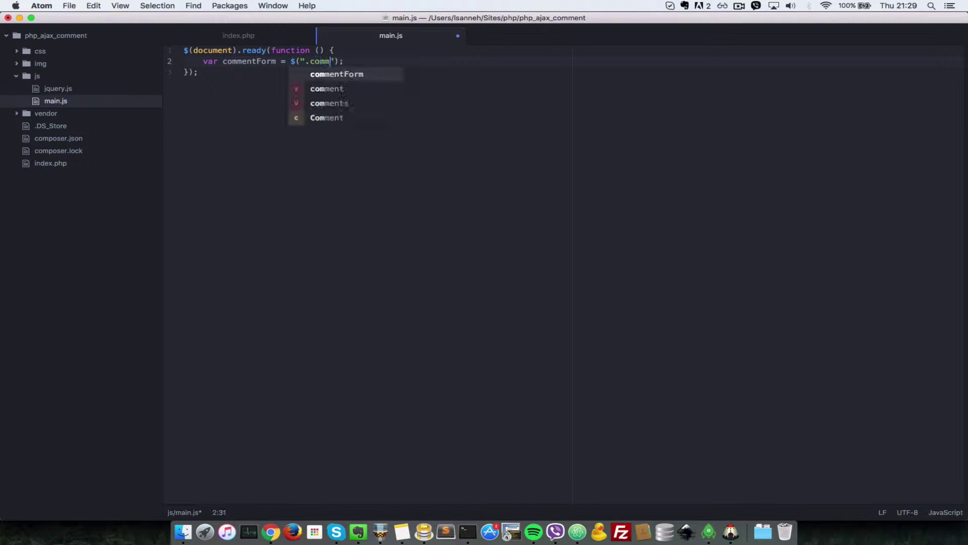
{"action": "type", "text": "ment-form"}
Check the form's comment-form class in index.php and open a new line after commentForm.
{"action": "key", "text": "ctrl+Tab"}
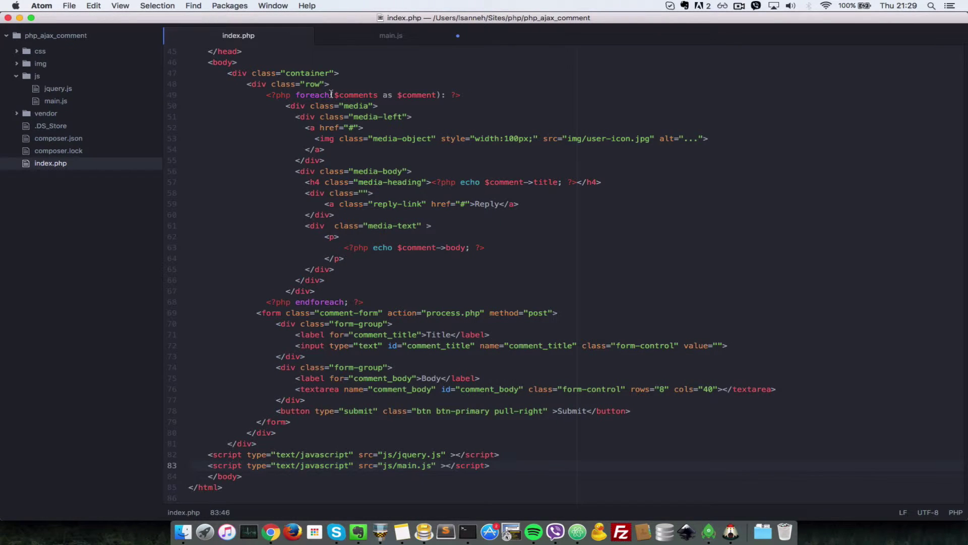
{"action": "left_click_drag", "start_coordinate": [319, 313], "coordinate": [357, 313]}
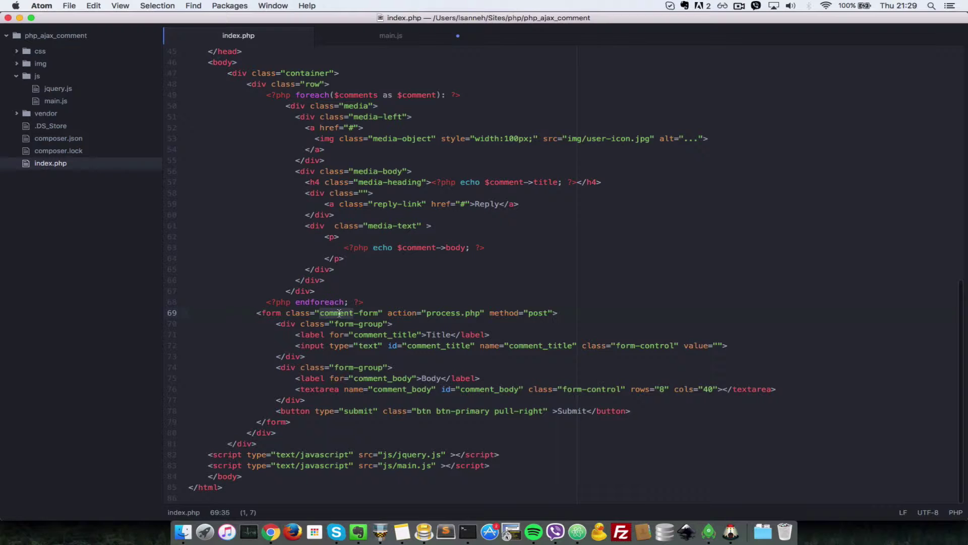
{"action": "key", "text": "ctrl+Tab"}
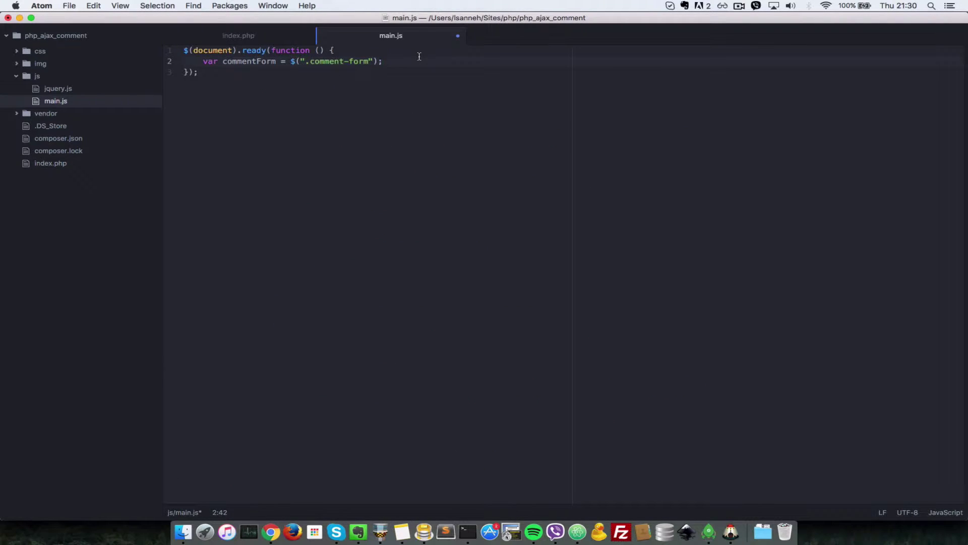
{"action": "key", "text": "BackSpace"}
{"action": "type", "text": ","}
{"action": "key", "text": "Return"}
{"action": "type", "text": "title"}
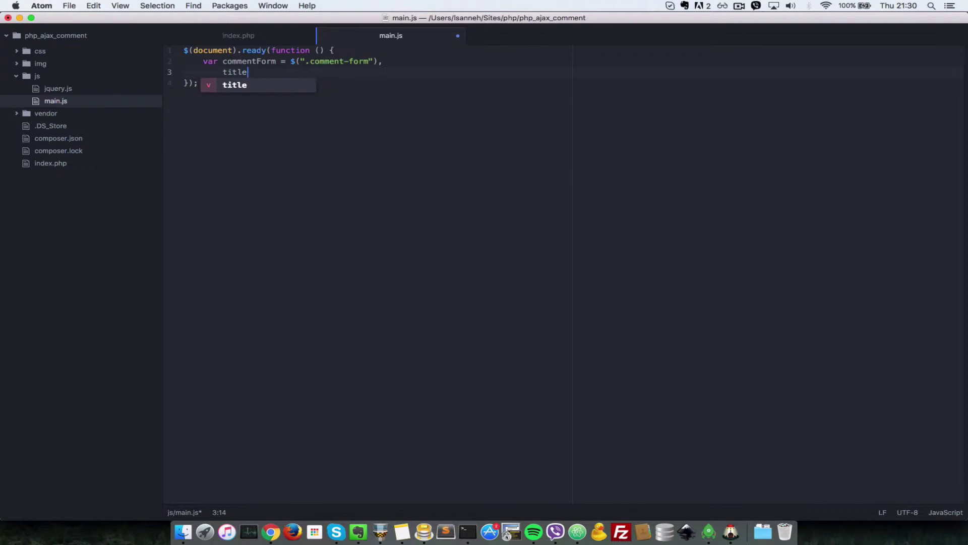
{"action": "type", "text": "Field"}
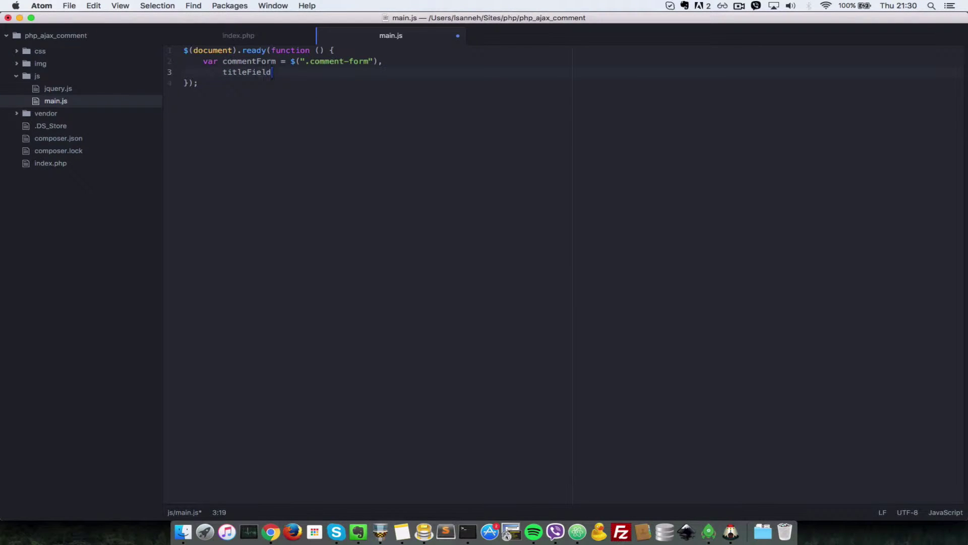
{"action": "type", "text": " = $()"}
Declare titleField = $("#comment_title") using the id copied from index.php.
{"action": "key", "text": "ctrl+Tab"}
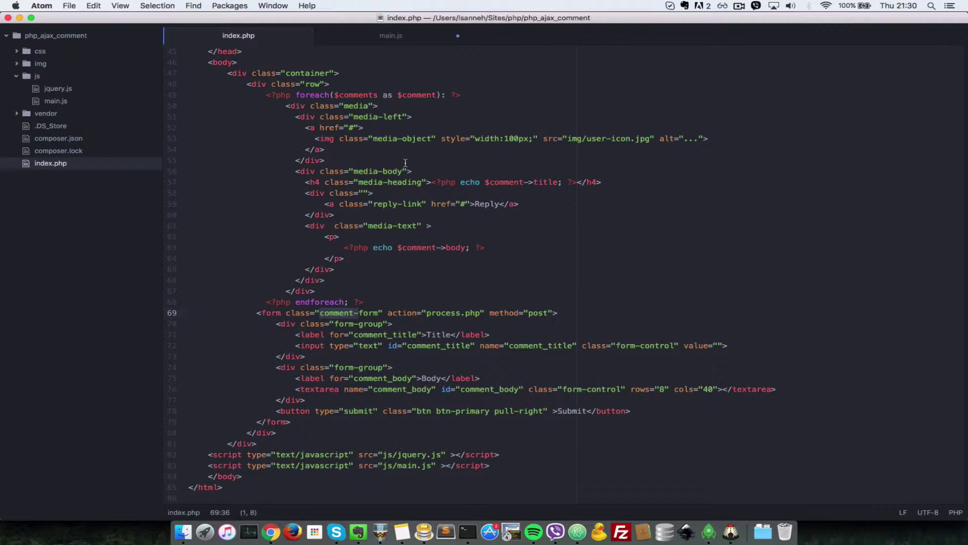
{"action": "left_click", "coordinate": [361, 335]}
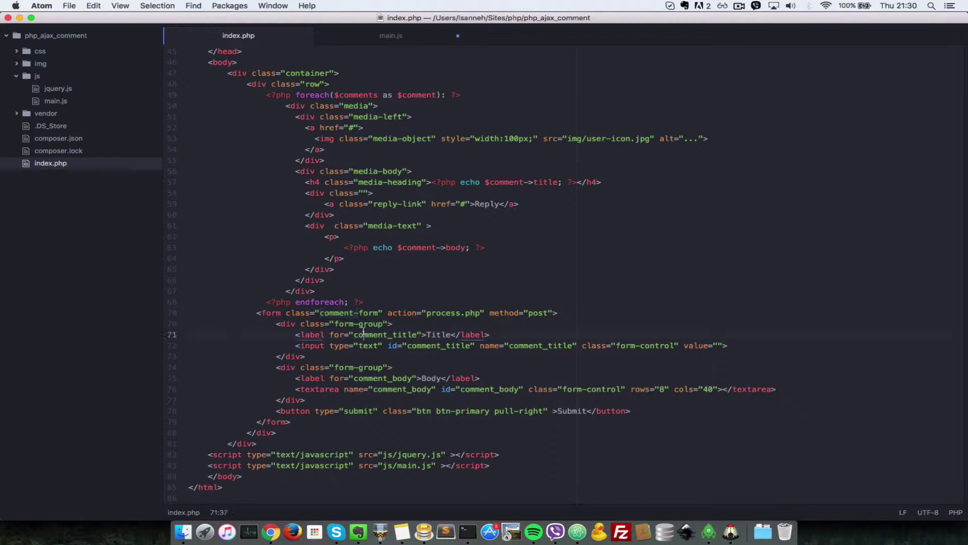
{"action": "double_click", "coordinate": [422, 345]}
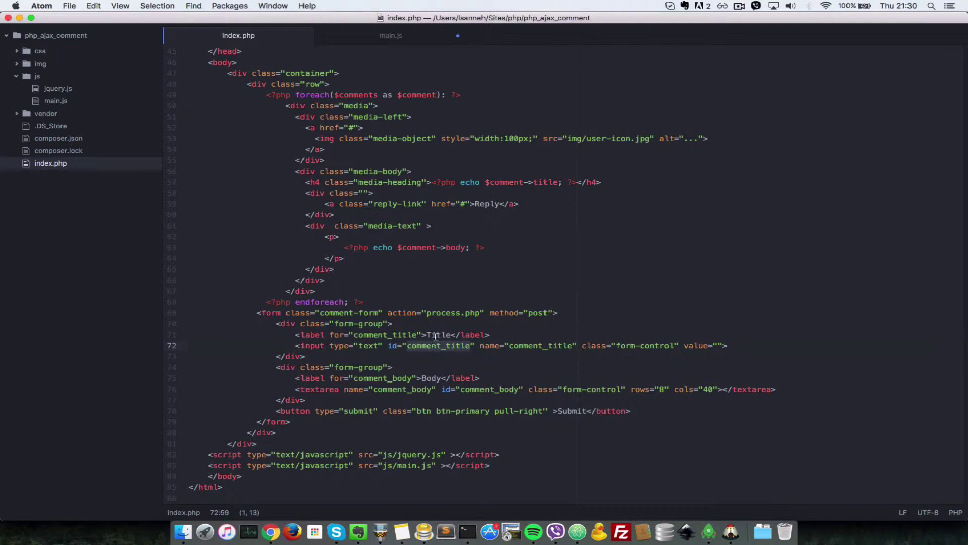
{"action": "double_click", "coordinate": [413, 389]}
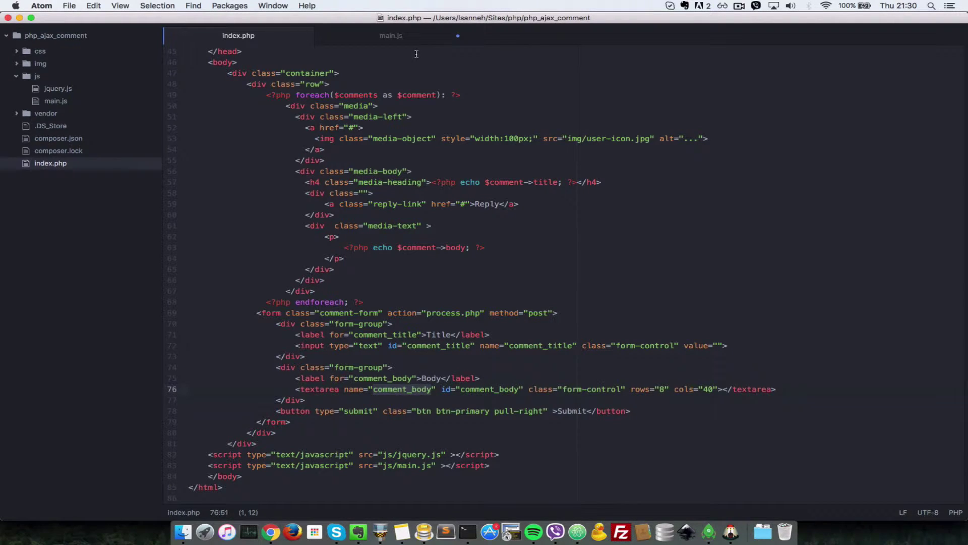
{"action": "left_click", "coordinate": [401, 39]}
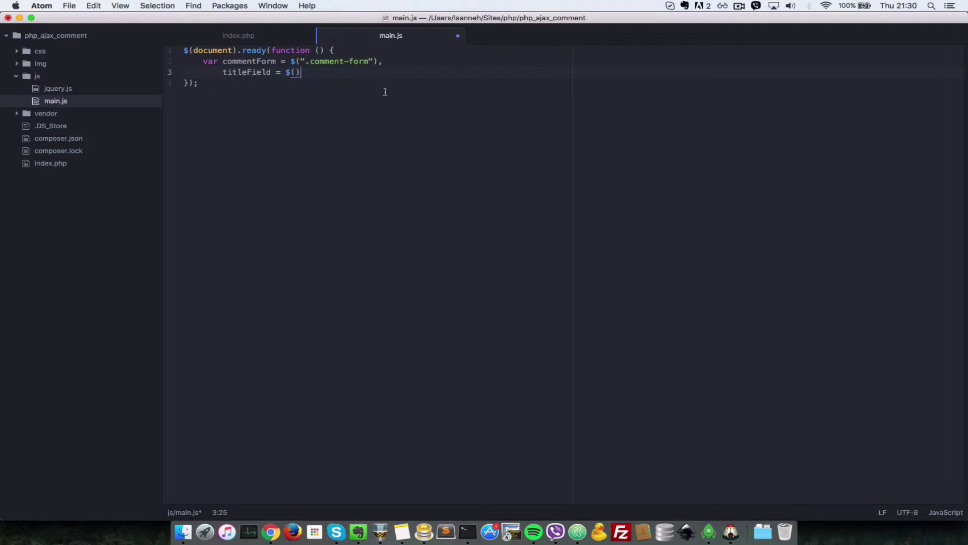
{"action": "type", "text": "\""}
{"action": "type", "text": "#comment_title"}
{"action": "key", "text": "Right"}
{"action": "key", "text": "Right"}
{"action": "type", "text": ","}
Declare bodyField = $("#comment_body") after checking the textarea's id.
{"action": "key", "text": "Return"}
{"action": "type", "text": "bodyField"}
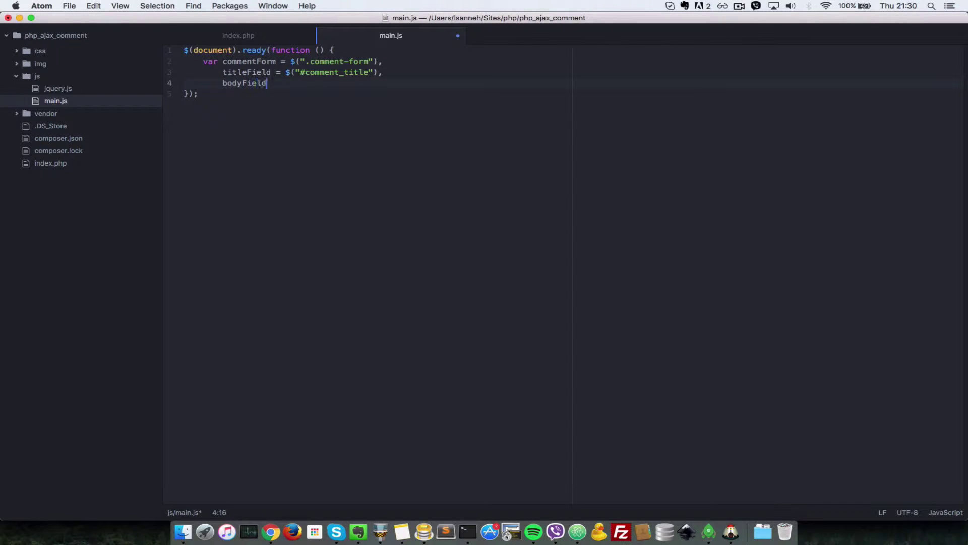
{"action": "type", "text": " = $();"}
{"action": "key", "text": "Left"}
{"action": "key", "text": "Left"}
{"action": "type", "text": "\""}
{"action": "key", "text": "super+alt+Left"}
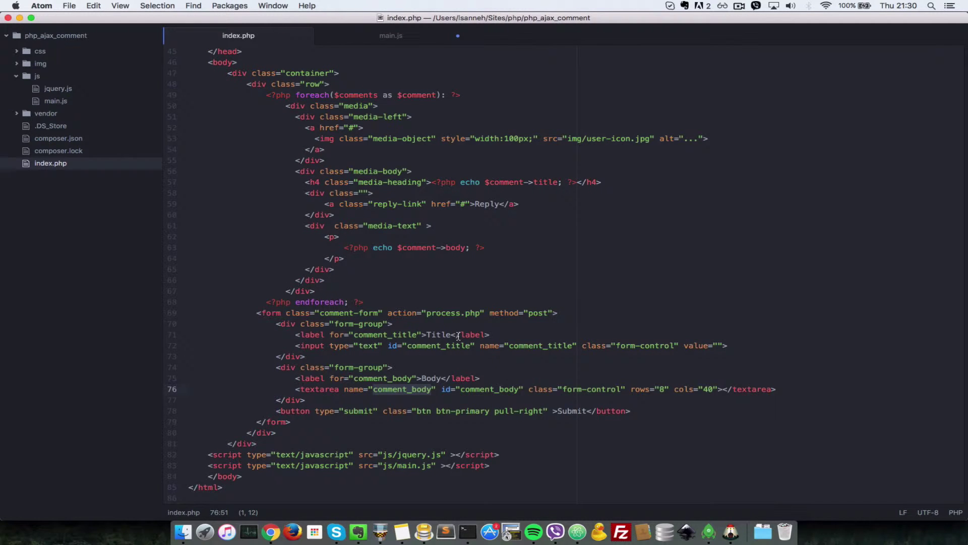
{"action": "key", "text": "super+alt+Right"}
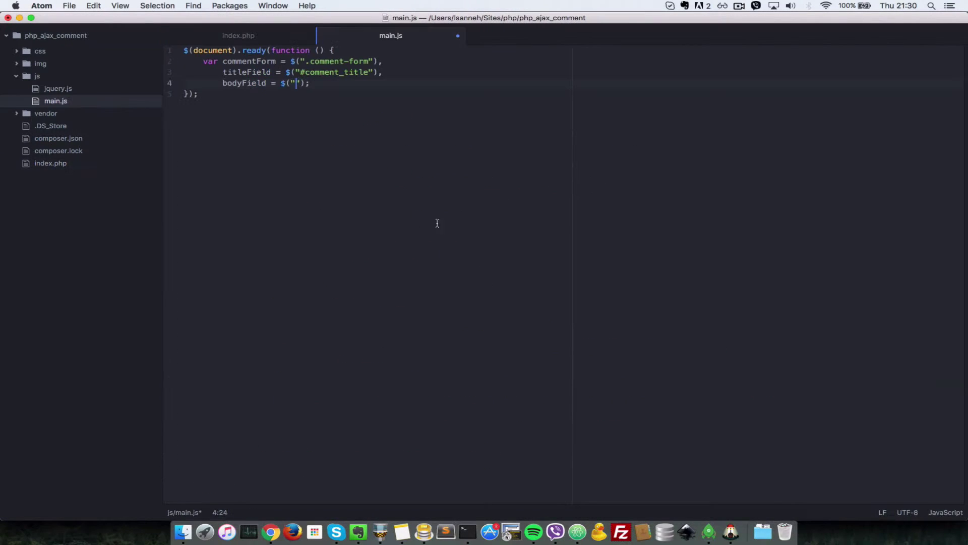
{"action": "type", "text": "#comment_body"}
Inspect the Chrome page's five comments and the Title/Body form below them.
{"action": "left_click", "coordinate": [270, 532]}
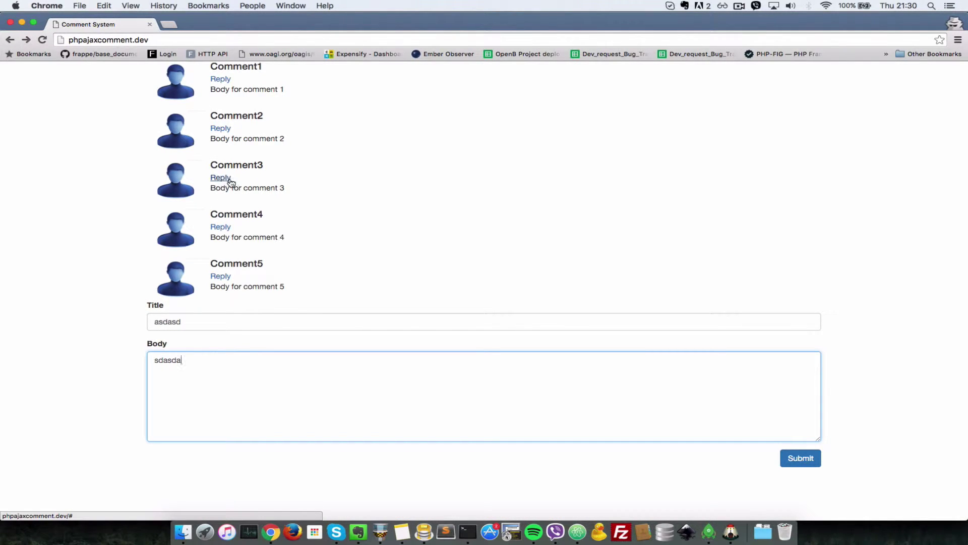
{"action": "left_click", "coordinate": [255, 168]}
{"action": "scroll", "coordinate": [255, 168], "scroll_direction": "down", "scroll_amount": 1}
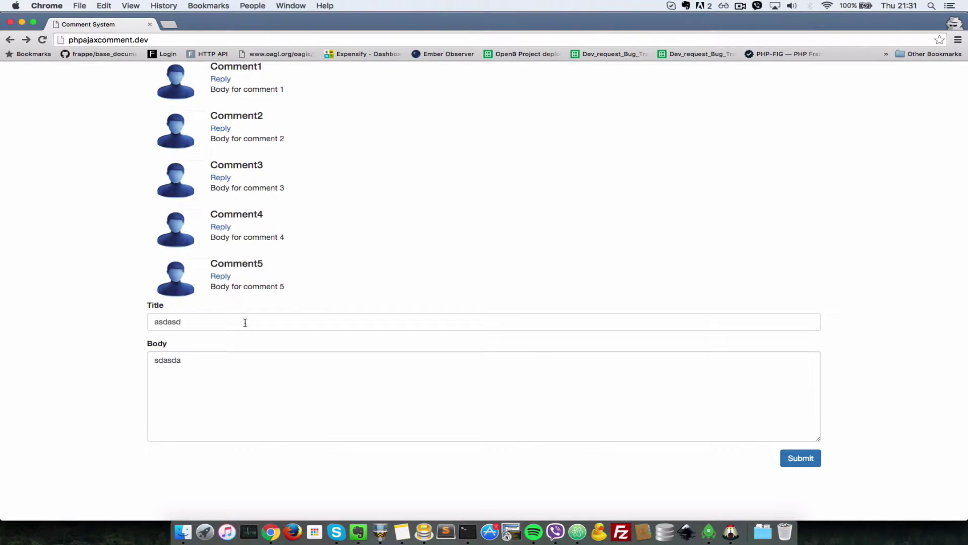
{"action": "double_click", "coordinate": [232, 215]}
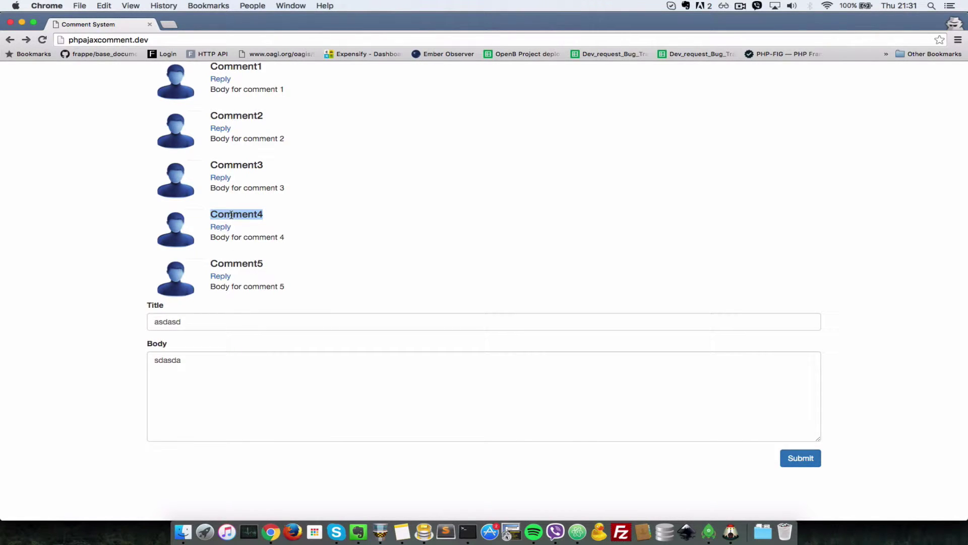
{"action": "left_click", "coordinate": [295, 270]}
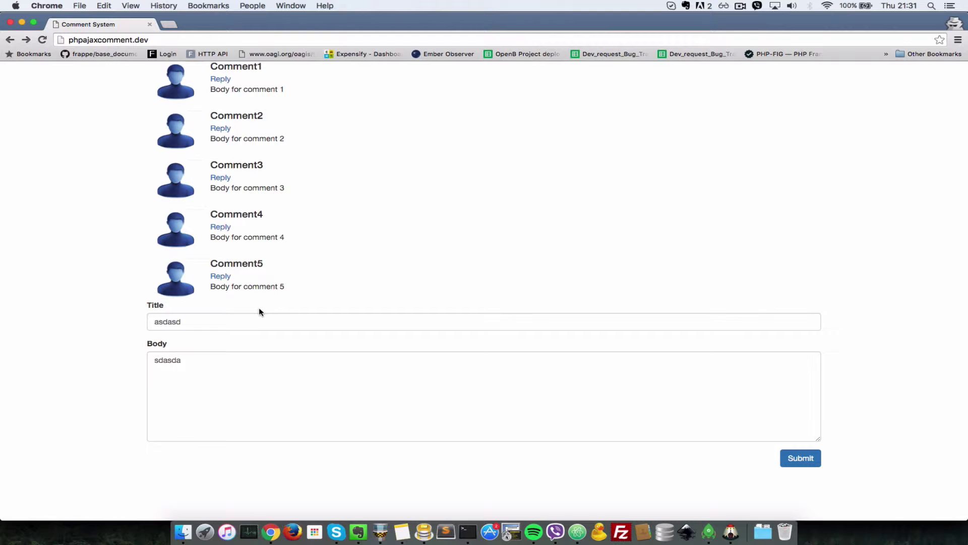
{"action": "left_click", "coordinate": [255, 320]}
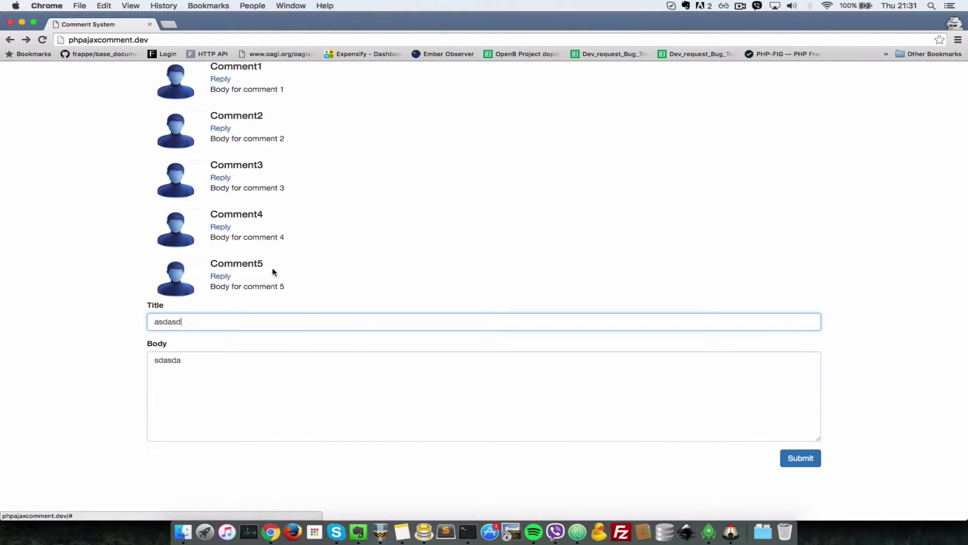
{"action": "left_click_drag", "start_coordinate": [91, 272], "coordinate": [689, 438]}
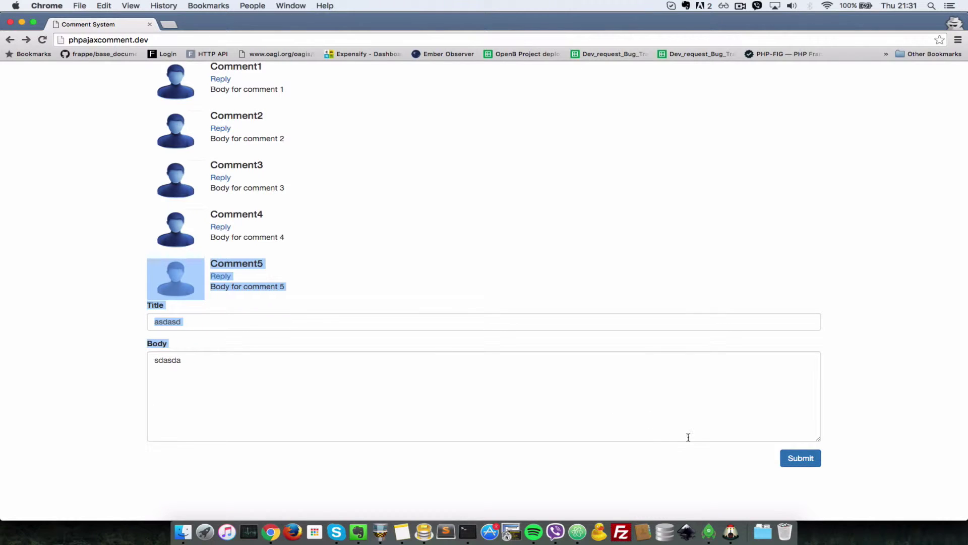
{"action": "left_click", "coordinate": [275, 184]}
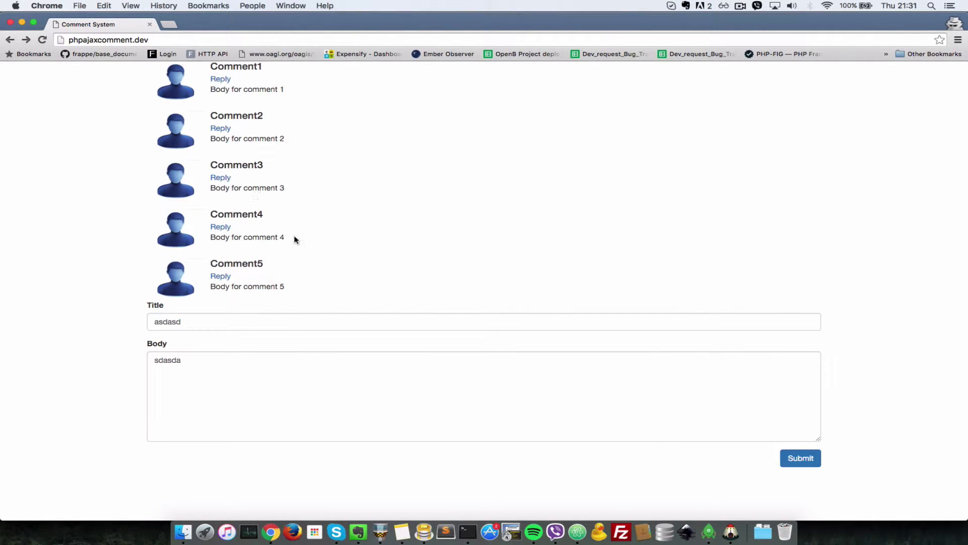
Add a .reply-link click handler setting media = $(this).closest('.media') and save main.js.
{"action": "key", "text": "super+Tab"}
{"action": "key", "text": "Return"}
{"action": "key", "text": "Return"}
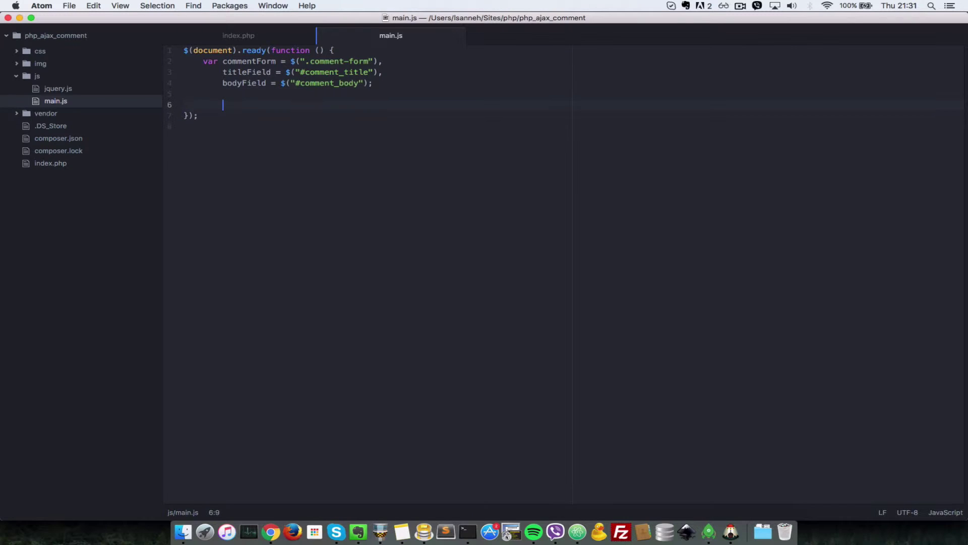
{"action": "type", "text": "$"}
{"action": "type", "text": "()"}
{"action": "type", "text": "document"}
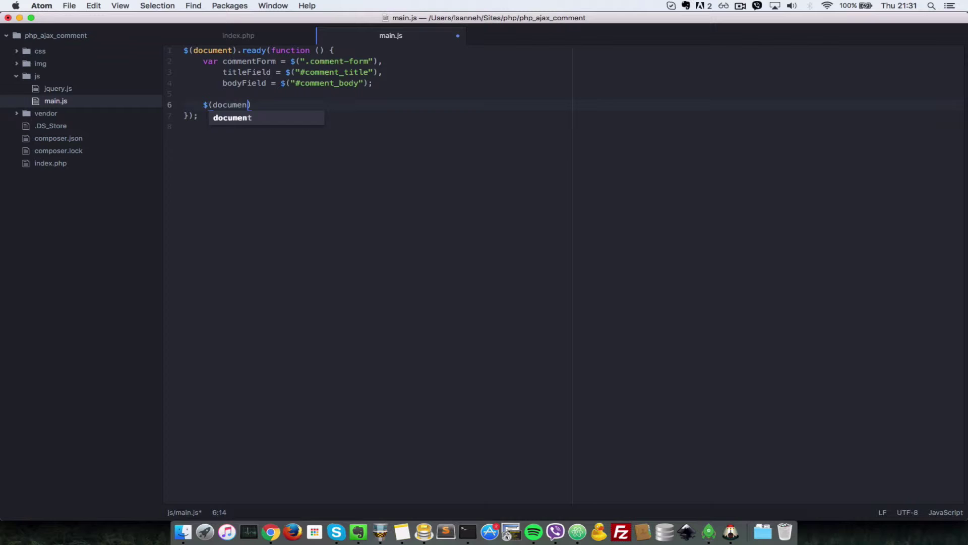
{"action": "type", "text": ").on"}
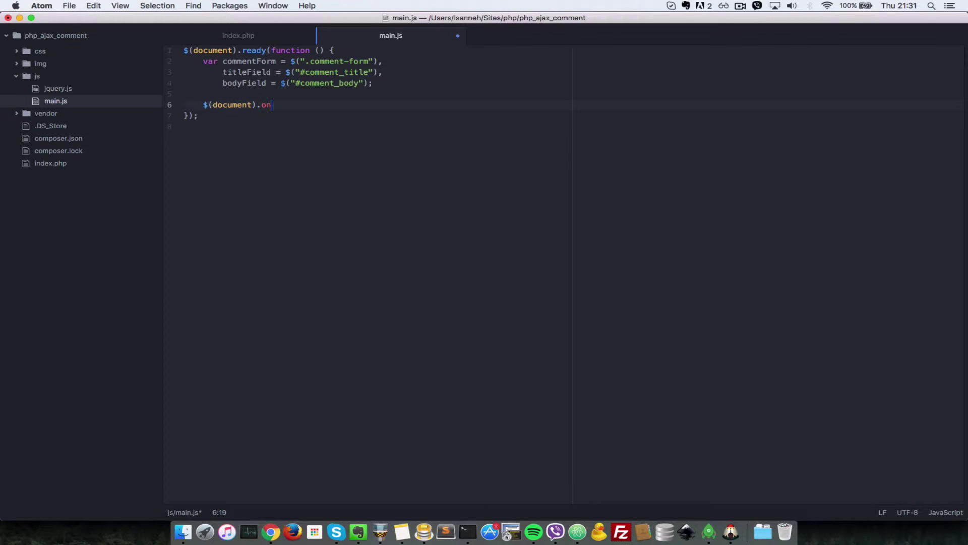
{"action": "type", "text": "();"}
{"action": "type", "text": "\"click"}
{"action": "type", "text": ", "}
{"action": "type", "text": "'"}
{"action": "type", "text": ".repl"}
{"action": "type", "text": "y-link"}
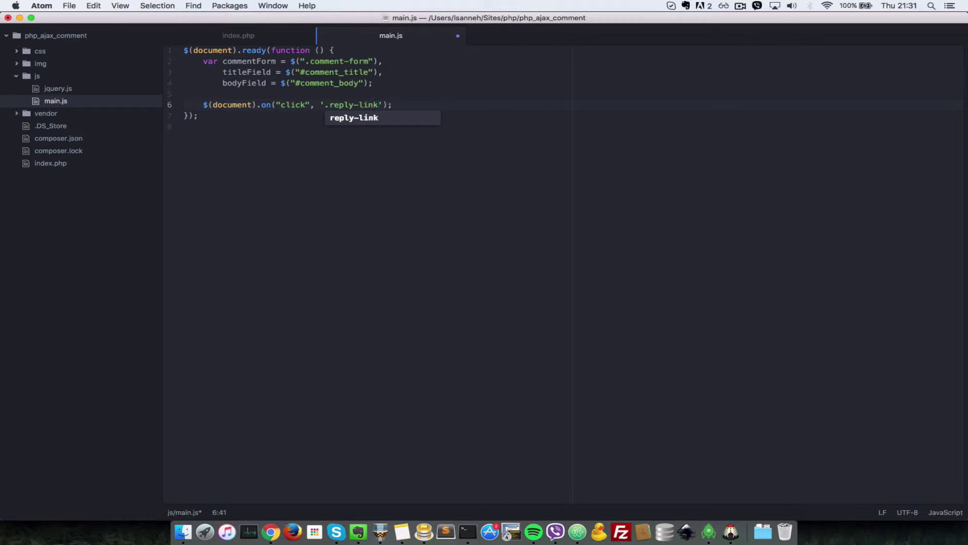
{"action": "type", "text": "'"}
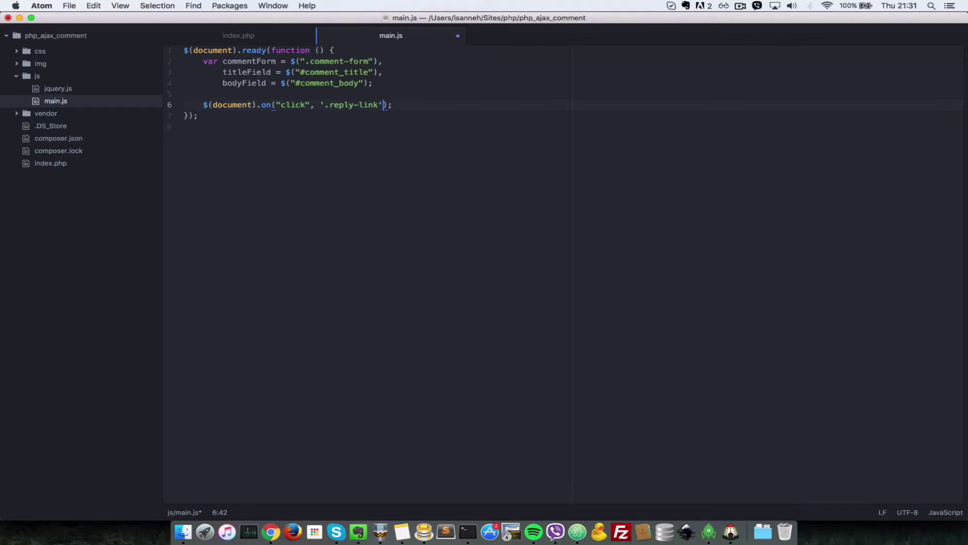
{"action": "type", "text": ", fun"}
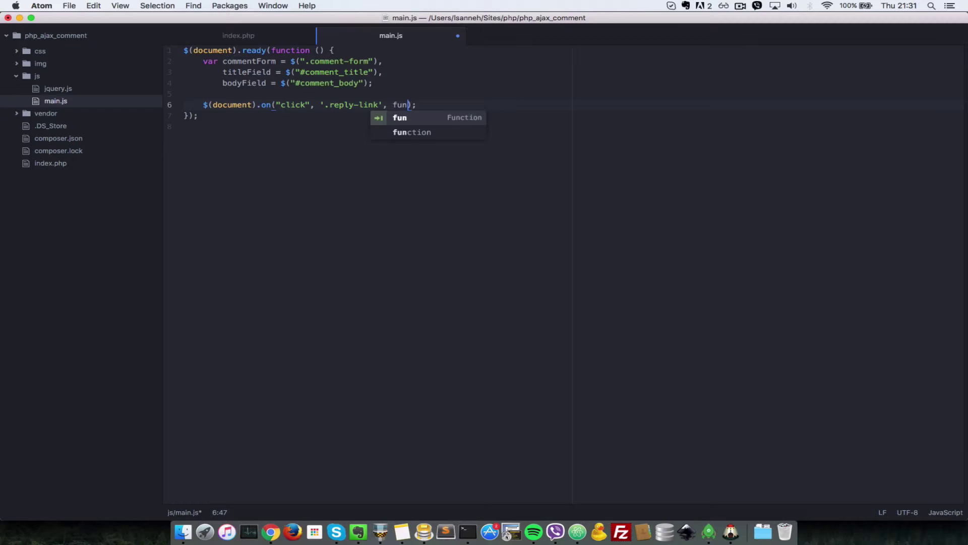
{"action": "key", "text": "Tab"}
{"action": "key", "text": "BackSpace"}
{"action": "key", "text": "Tab"}
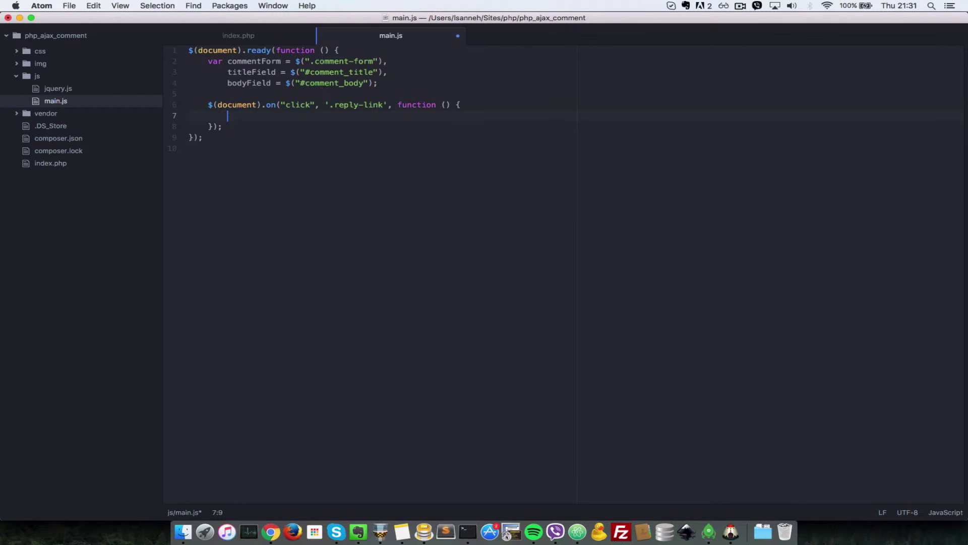
{"action": "type", "text": "var "}
{"action": "type", "text": "media = "}
{"action": "type", "text": "$("}
{"action": "type", "text": "this)."}
{"action": "type", "text": "closest()"}
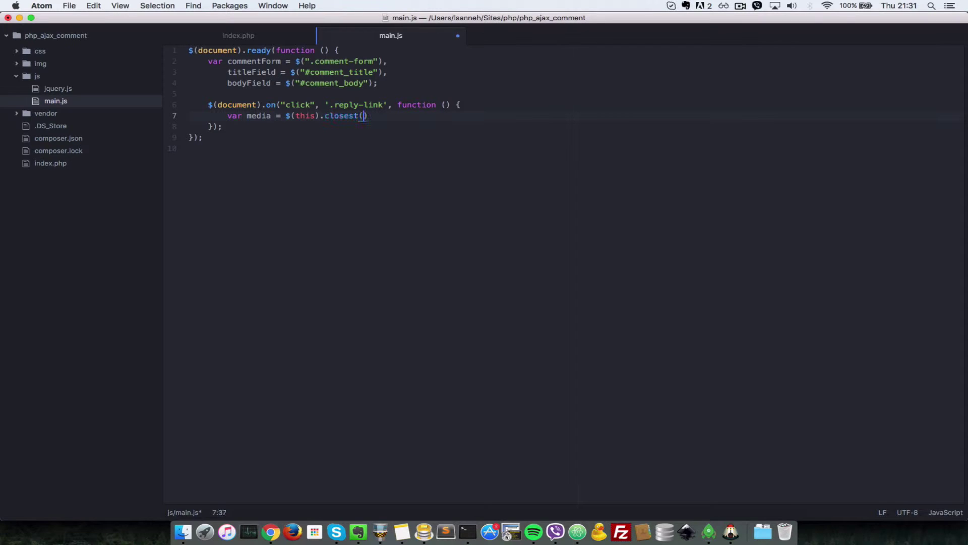
{"action": "type", "text": ";"}
{"action": "key", "text": "Left"}
{"action": "type", "text": "'"}
{"action": "type", "text": ".media"}
{"action": "key", "text": "super+s"}
{"action": "key", "text": "super+alt+Left"}
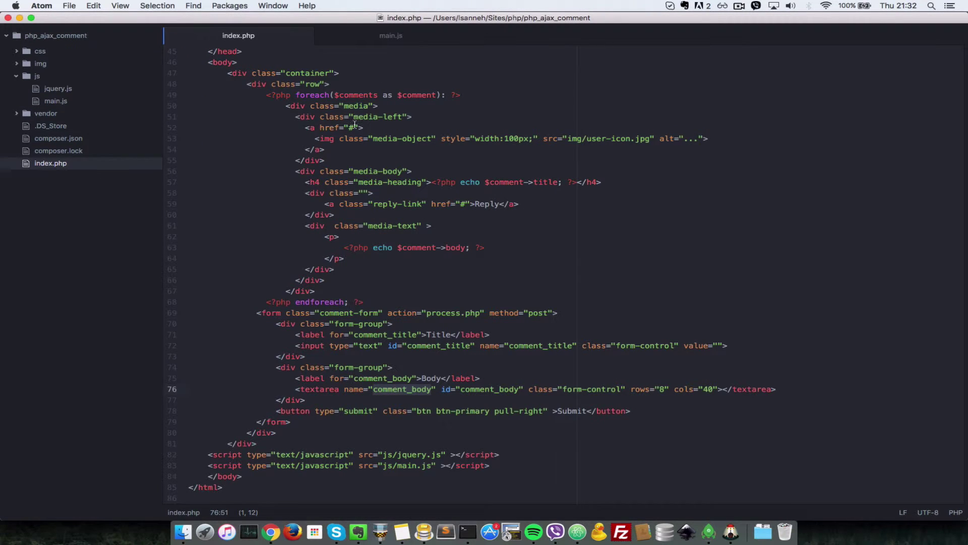
{"action": "left_click", "coordinate": [286, 107]}
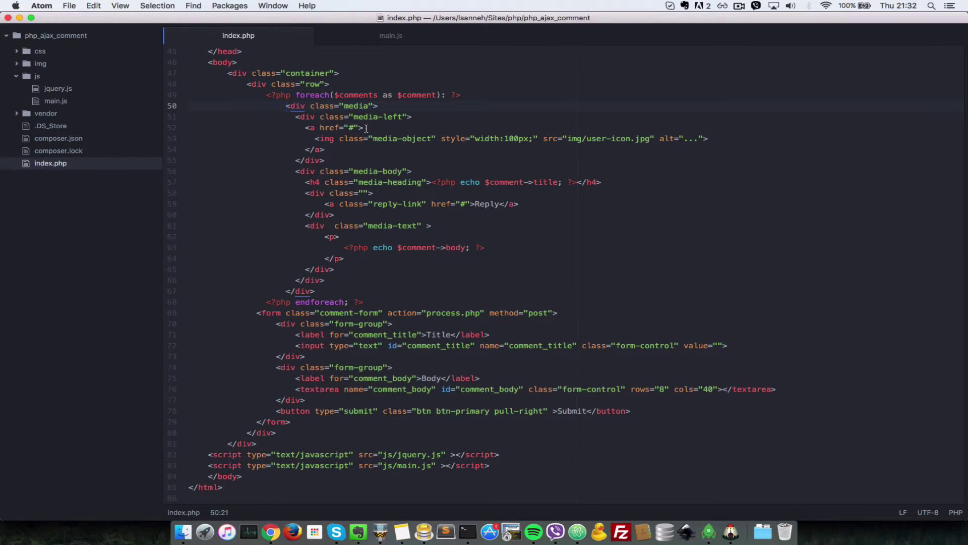
{"action": "double_click", "coordinate": [483, 205]}
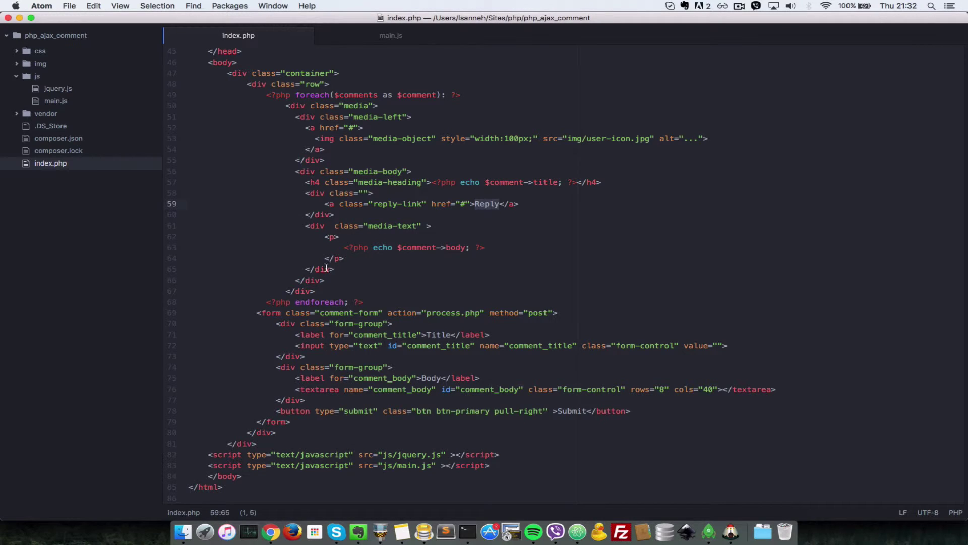
{"action": "left_click", "coordinate": [349, 259]}
{"action": "left_click_drag", "start_coordinate": [519, 204], "coordinate": [325, 205]}
{"action": "left_click", "coordinate": [407, 196]}
{"action": "double_click", "coordinate": [355, 107]}
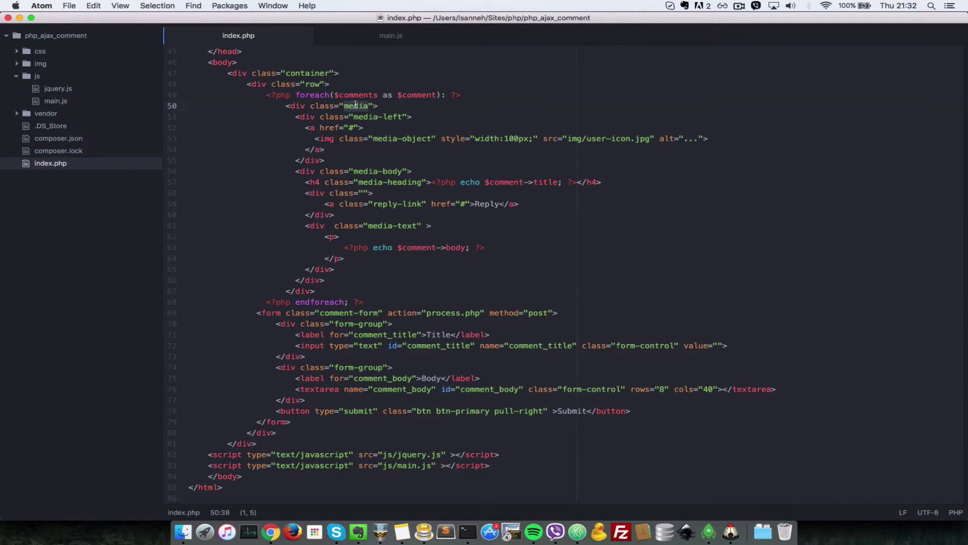
Add a media.find() line below the media variable in the click handler.
{"action": "left_click", "coordinate": [358, 107]}
{"action": "triple_click", "coordinate": [490, 205]}
{"action": "left_click", "coordinate": [490, 205]}
{"action": "left_click", "coordinate": [385, 42]}
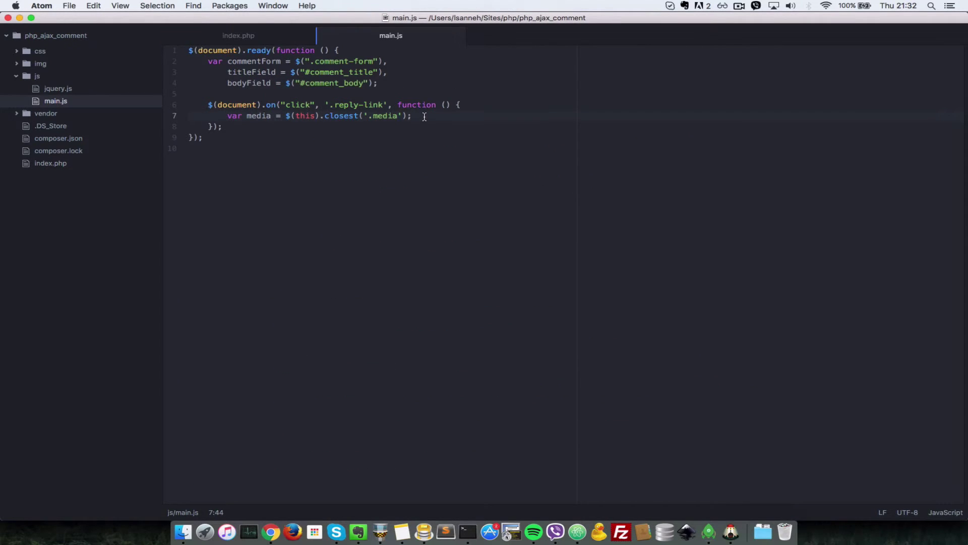
{"action": "key", "text": "Return"}
{"action": "type", "text": "media"}
{"action": "type", "text": ".find("}
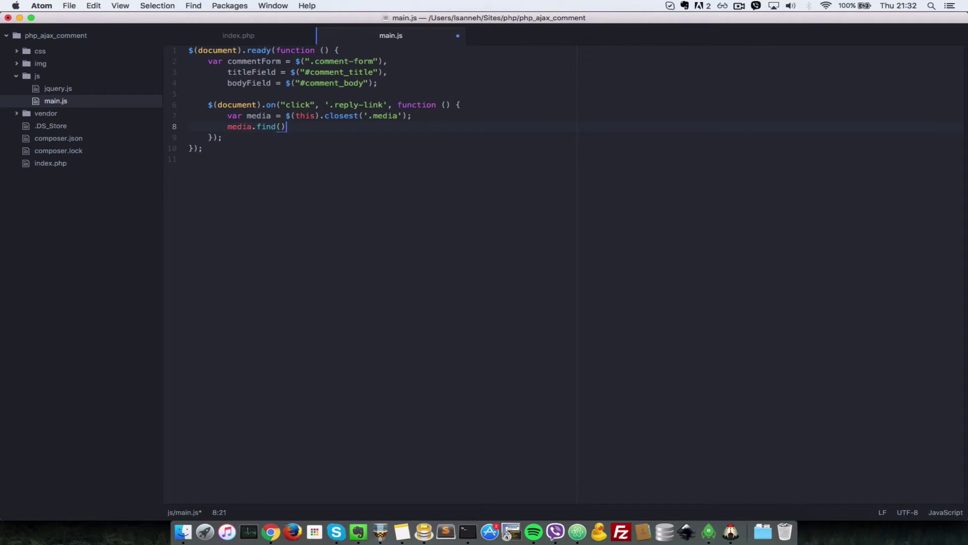
{"action": "type", "text": ");"}
{"action": "key", "text": "Left"}
{"action": "key", "text": "Left"}
Locate the media-text block inside each comment's media-body in index.php.
{"action": "left_click", "coordinate": [267, 35]}
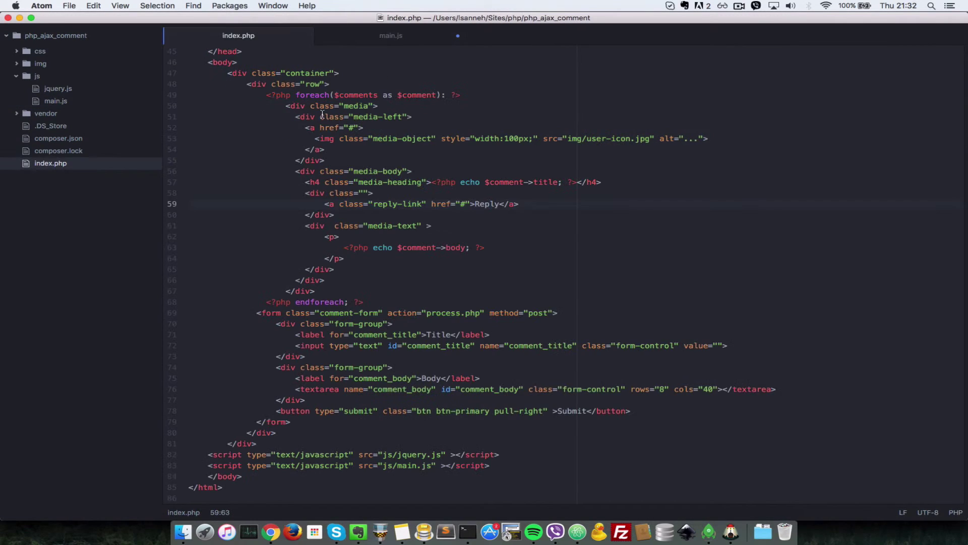
{"action": "left_click_drag", "start_coordinate": [286, 105], "coordinate": [423, 105]}
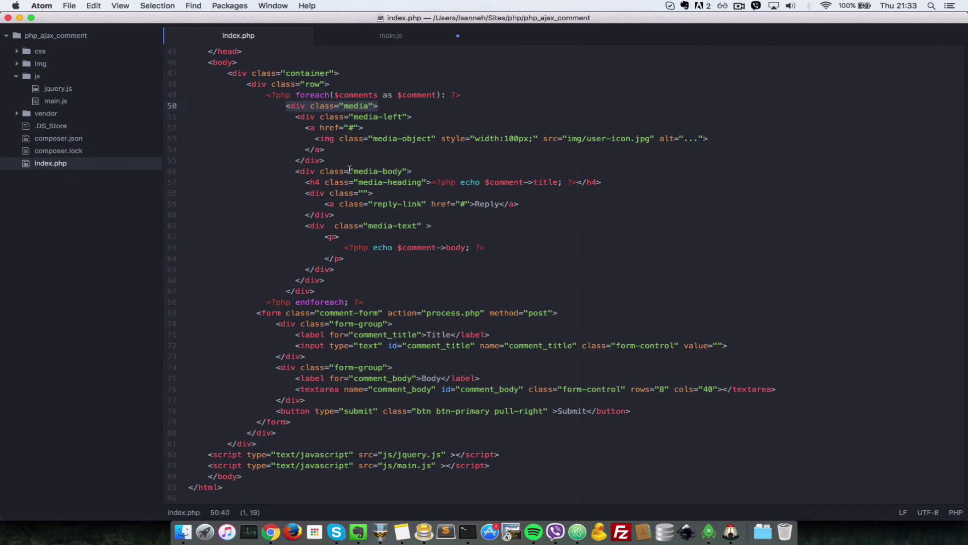
{"action": "left_click_drag", "start_coordinate": [349, 171], "coordinate": [412, 173]}
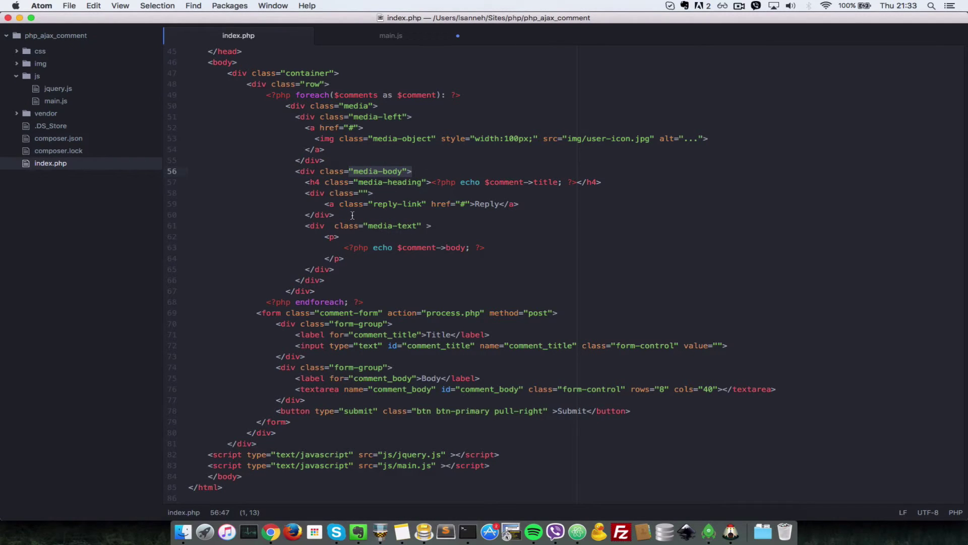
{"action": "left_click", "coordinate": [378, 226]}
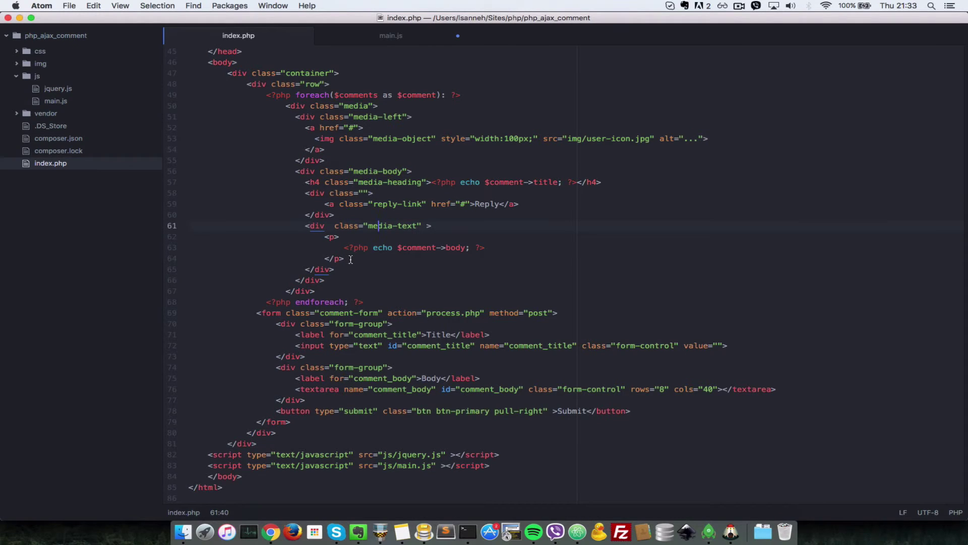
{"action": "left_click", "coordinate": [339, 269]}
Move the comment form markup to a new line after media-text and save index.php.
{"action": "key", "text": "Return"}
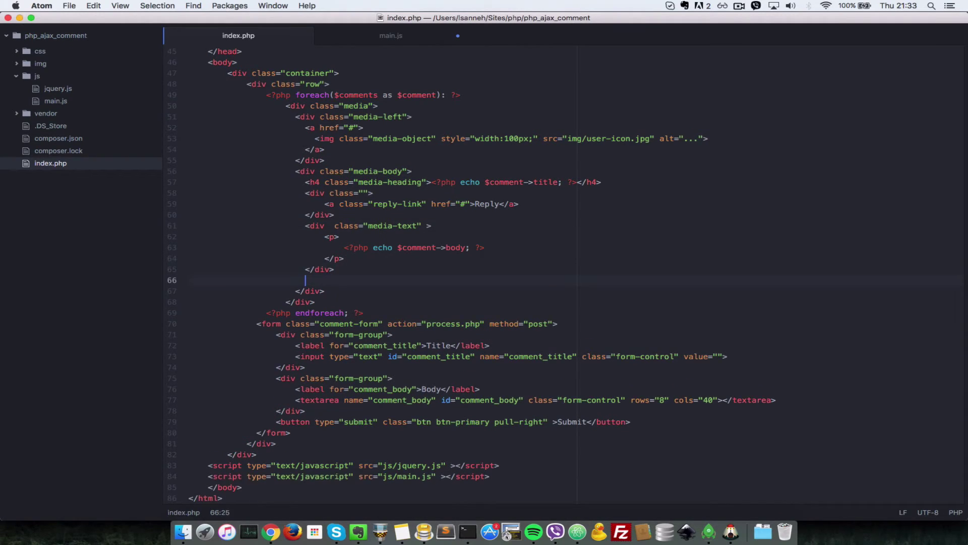
{"action": "mouse_move", "coordinate": [258, 324]}
{"action": "left_mouse_down"}
{"action": "mouse_move", "coordinate": [279, 349]}
{"action": "mouse_move", "coordinate": [302, 433]}
{"action": "left_mouse_up"}
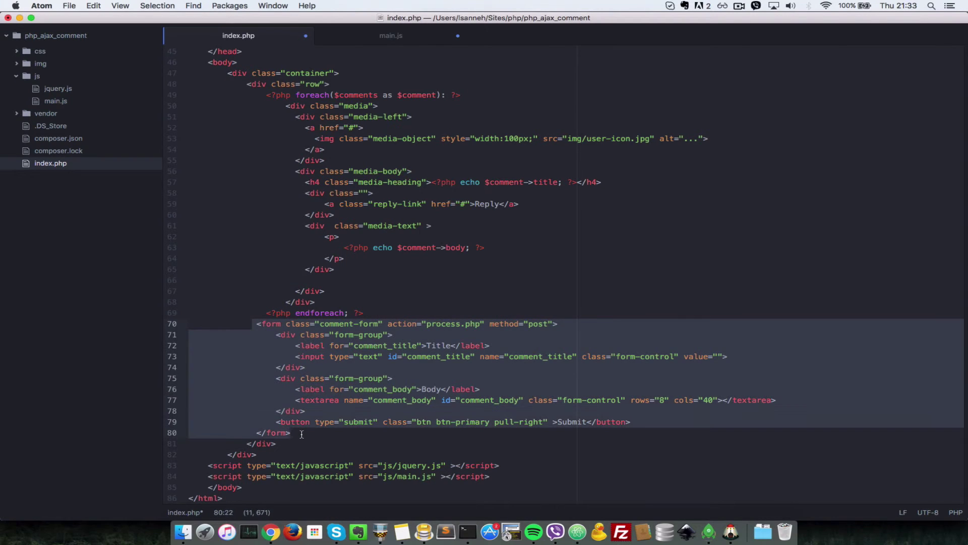
{"action": "key", "text": "super+x"}
{"action": "left_click", "coordinate": [326, 367]}
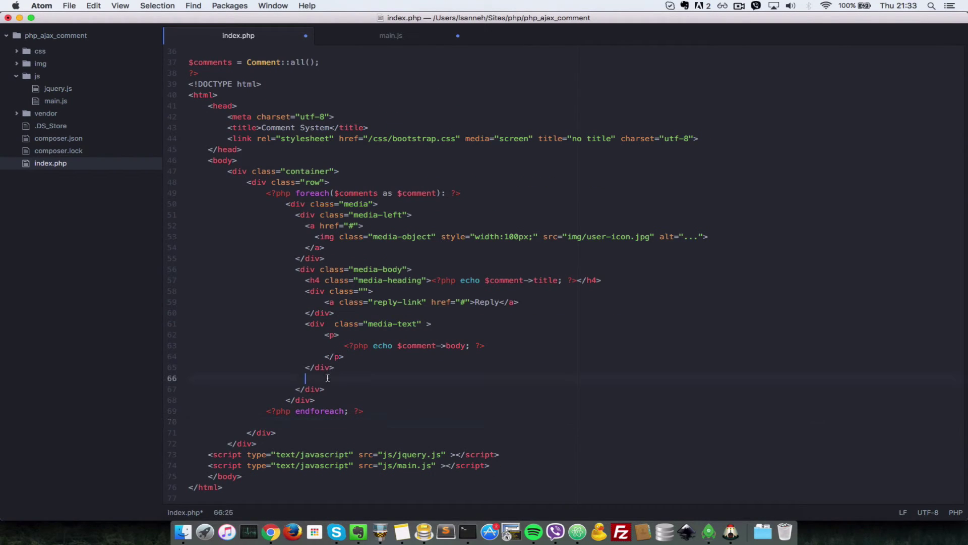
{"action": "key", "text": "super+v"}
{"action": "key", "text": "super+s"}
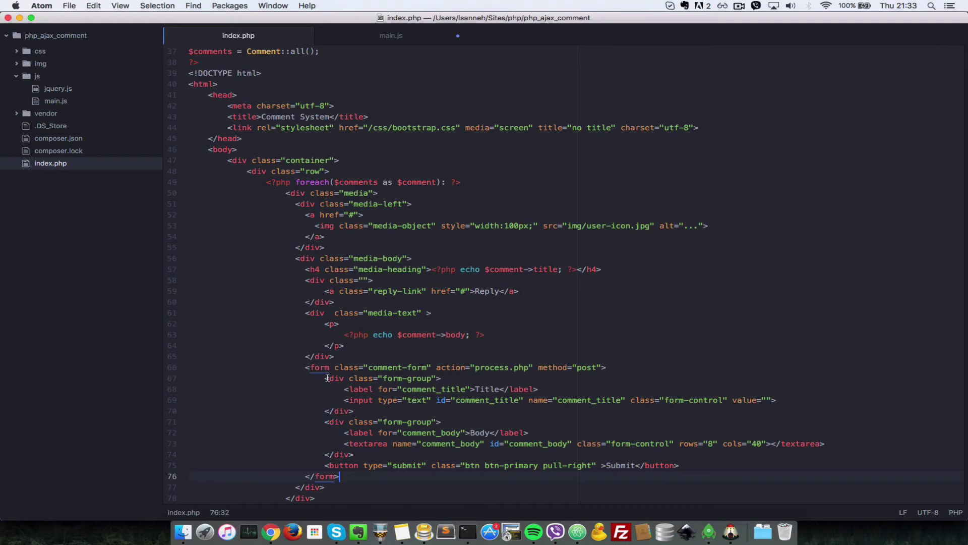
{"action": "key", "text": "super+Tab"}
Reload Chrome to see a comment form under every comment.
{"action": "left_click", "coordinate": [43, 40]}
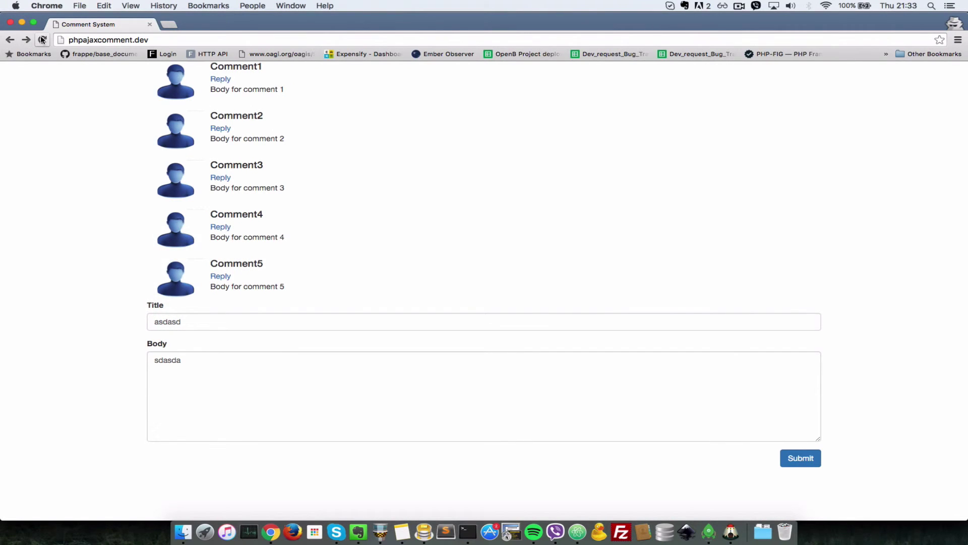
{"action": "scroll", "coordinate": [63, 254], "scroll_direction": "down", "scroll_amount": 3}
{"action": "scroll", "coordinate": [63, 255], "scroll_direction": "down", "scroll_amount": 1}
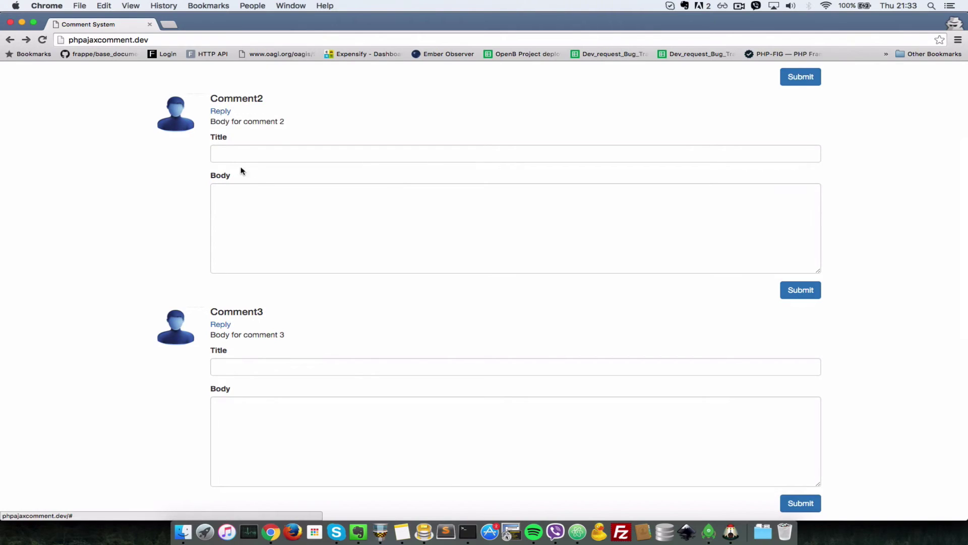
{"action": "left_click", "coordinate": [243, 154]}
{"action": "left_click", "coordinate": [194, 237]}
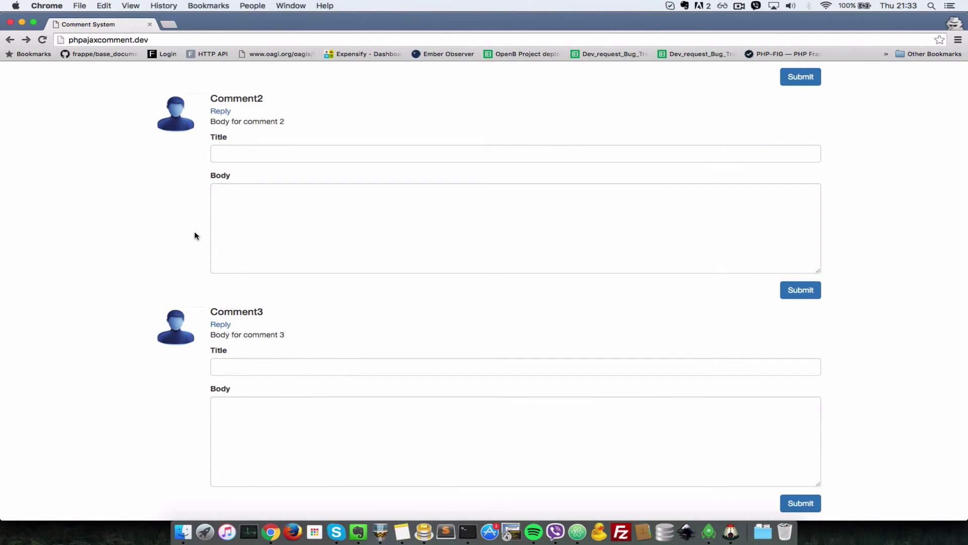
Move the form back below the comment loop and save index.php.
{"action": "key", "text": "super+Tab"}
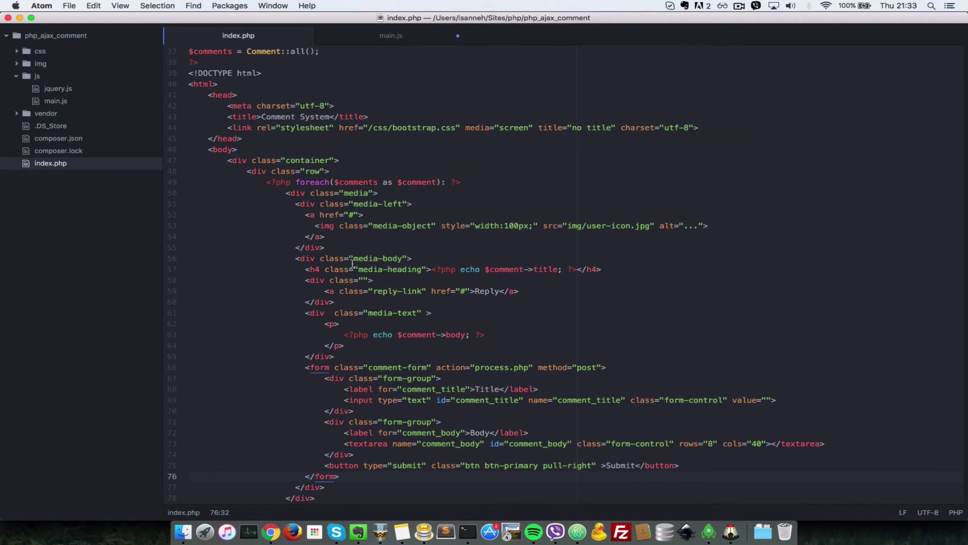
{"action": "key", "text": "shift+Up"}
{"action": "key", "text": "shift+Up"}
{"action": "key", "text": "shift+Up"}
{"action": "key", "text": "super+x"}
{"action": "key", "text": "super+v"}
{"action": "key", "text": "super+s"}
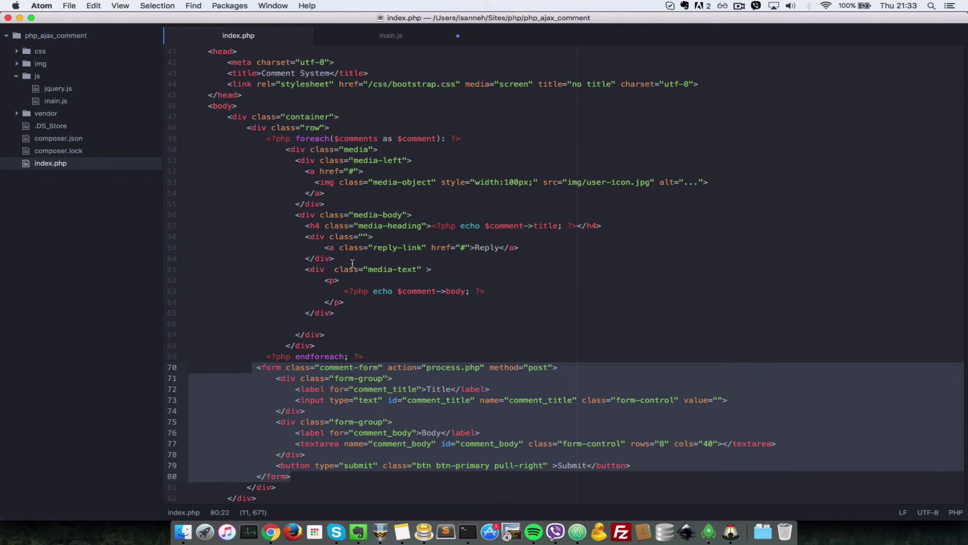
{"action": "left_click", "coordinate": [356, 301]}
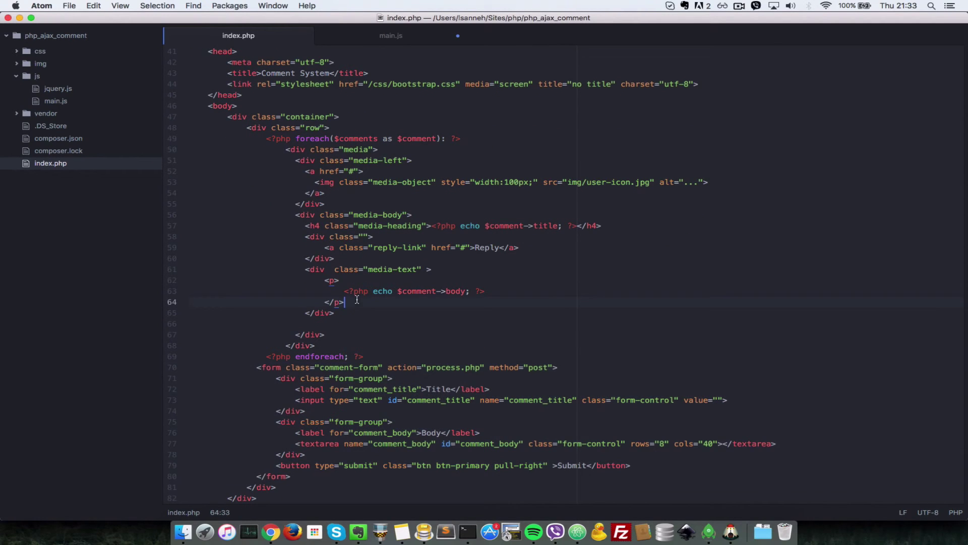
{"action": "left_click", "coordinate": [395, 38]}
{"action": "type", "text": "\""}
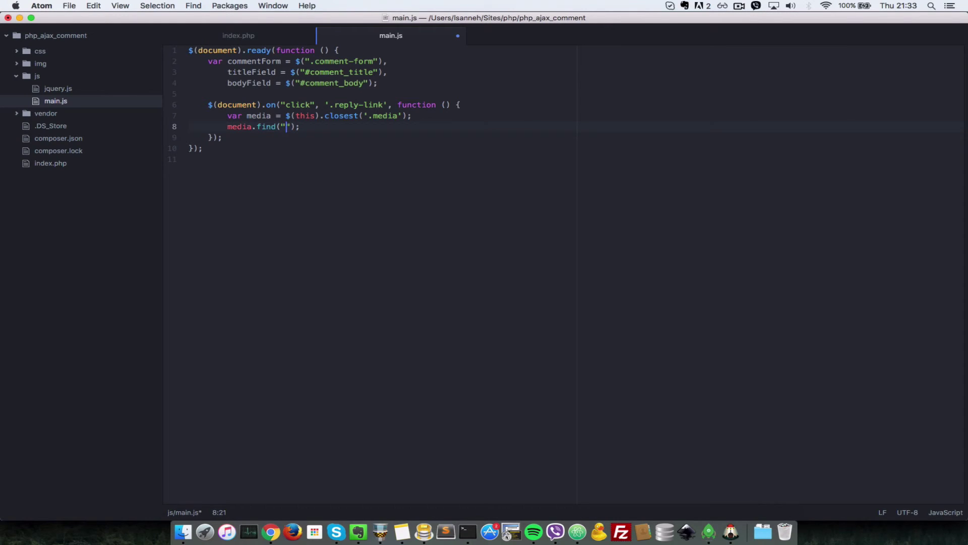
{"action": "type", "text": ">."}
{"action": "type", "text": "media"}
{"action": "type", "text": "-body"}
{"action": "type", "text": ">"}
{"action": "type", "text": ".m"}
{"action": "type", "text": "edia"}
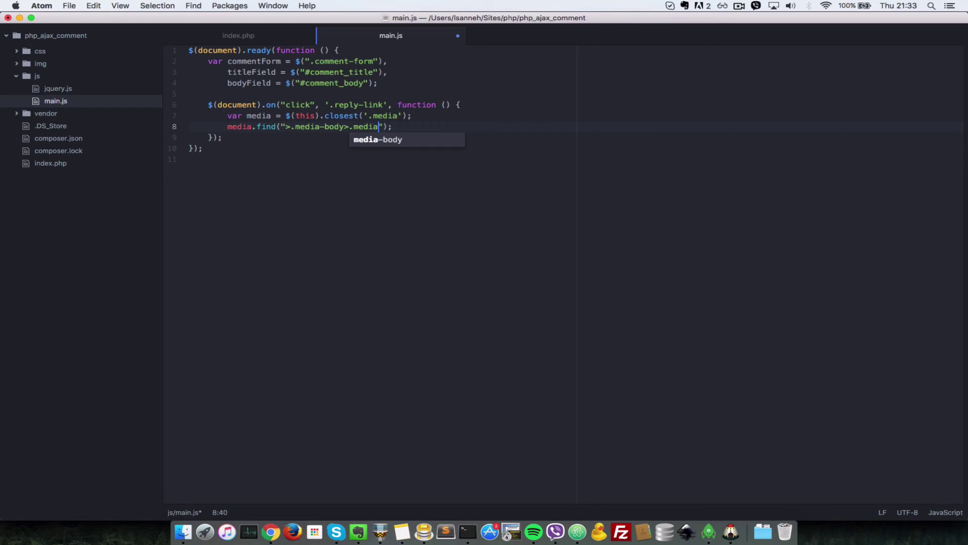
{"action": "type", "text": "-text"}
Complete line 8 as media.find(">.media-body>.media-text").after(commentForm) and save main.js.
{"action": "key", "text": "Right"}
{"action": "key", "text": "Right"}
{"action": "type", "text": ".afte"}
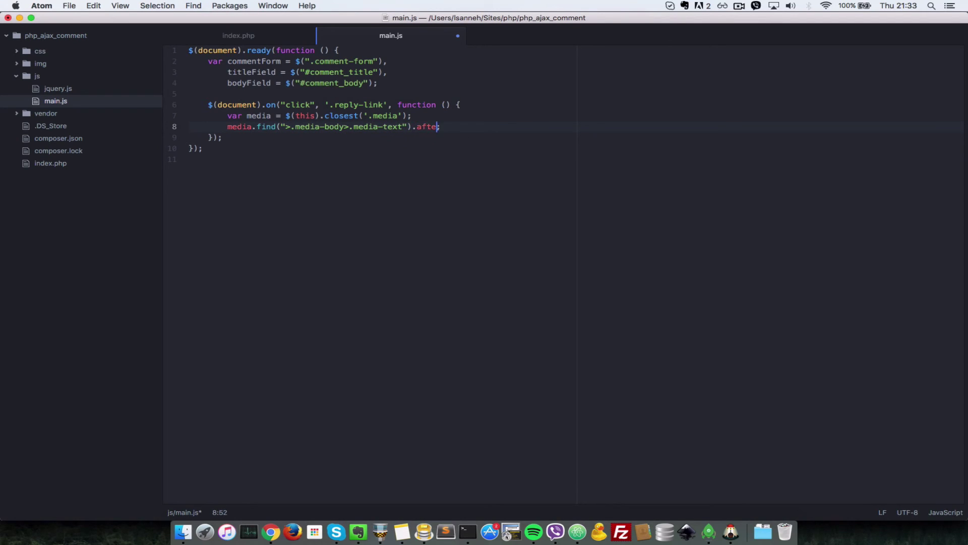
{"action": "type", "text": "r()"}
{"action": "left_click", "coordinate": [251, 61]}
{"action": "double_click", "coordinate": [250, 61]}
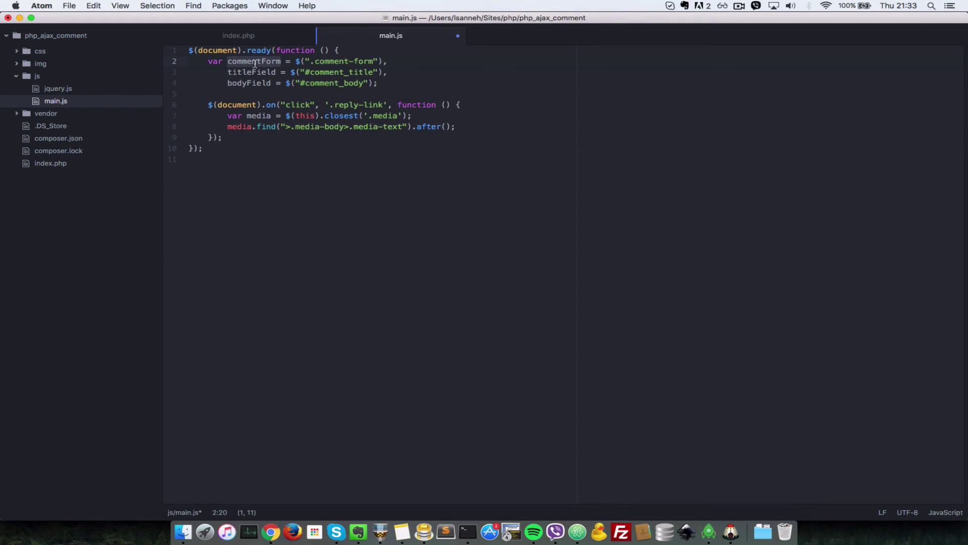
{"action": "left_click", "coordinate": [445, 127]}
{"action": "key", "text": "super+v"}
{"action": "key", "text": "super+s"}
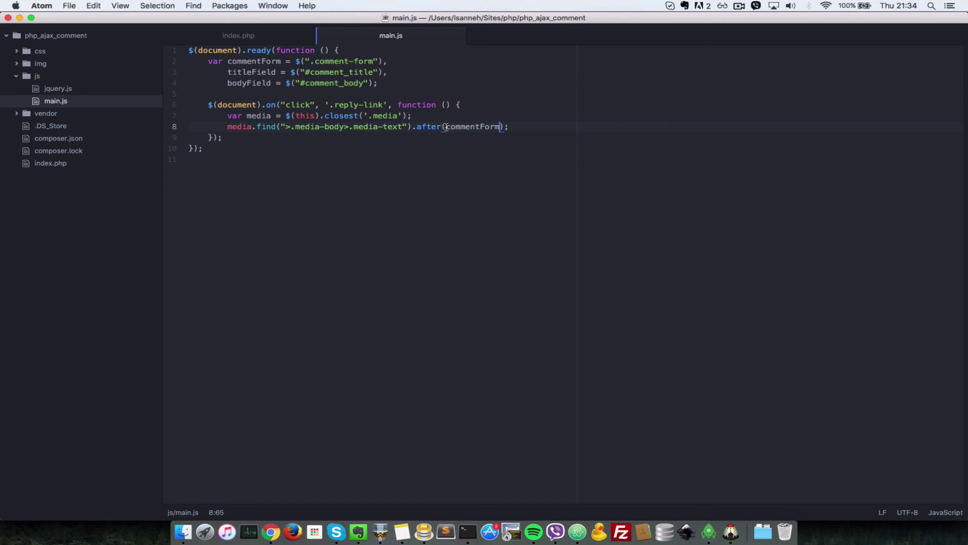
{"action": "key", "text": "super+Tab"}
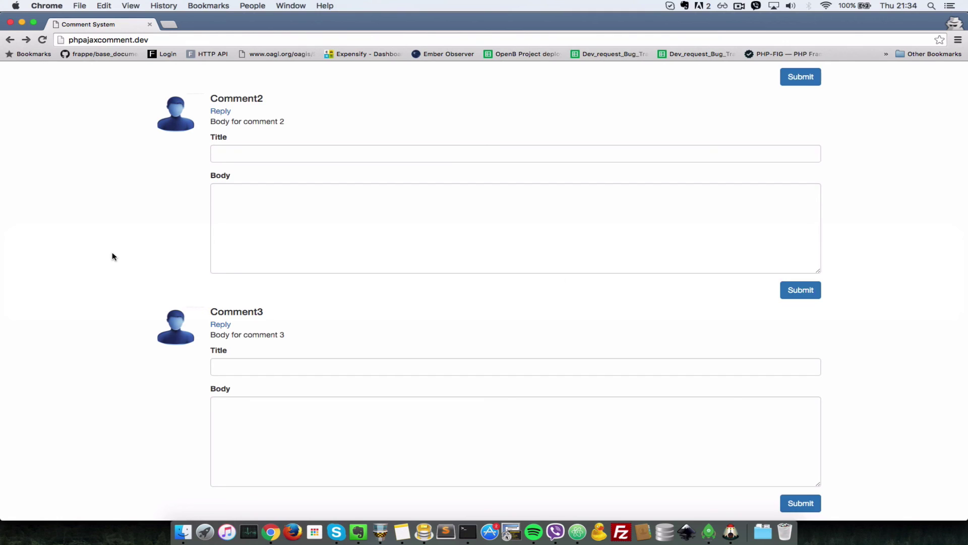
Reload and click Reply on Comment3, Comment4, Comment1 and Comment5 to move the form.
{"action": "key", "text": "super+r"}
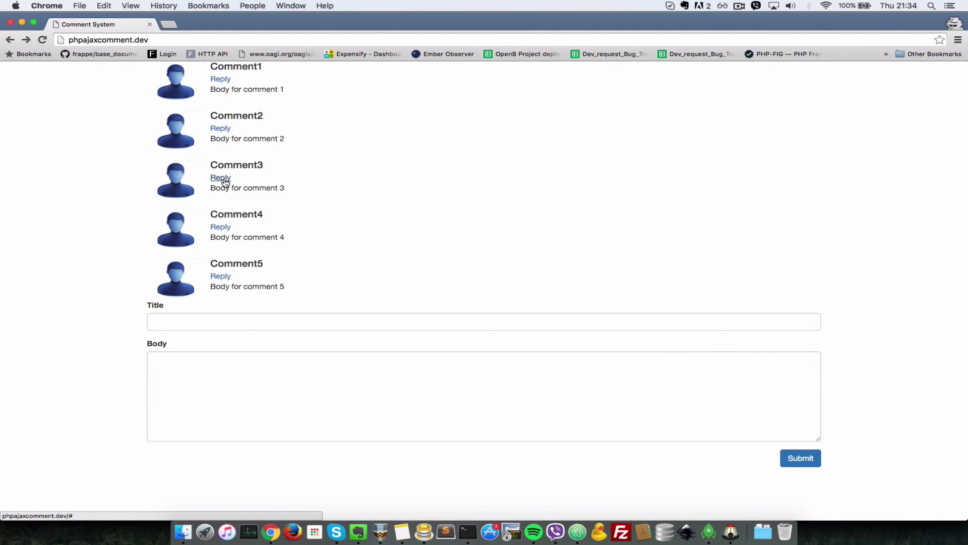
{"action": "left_click", "coordinate": [221, 179]}
{"action": "left_click", "coordinate": [221, 391]}
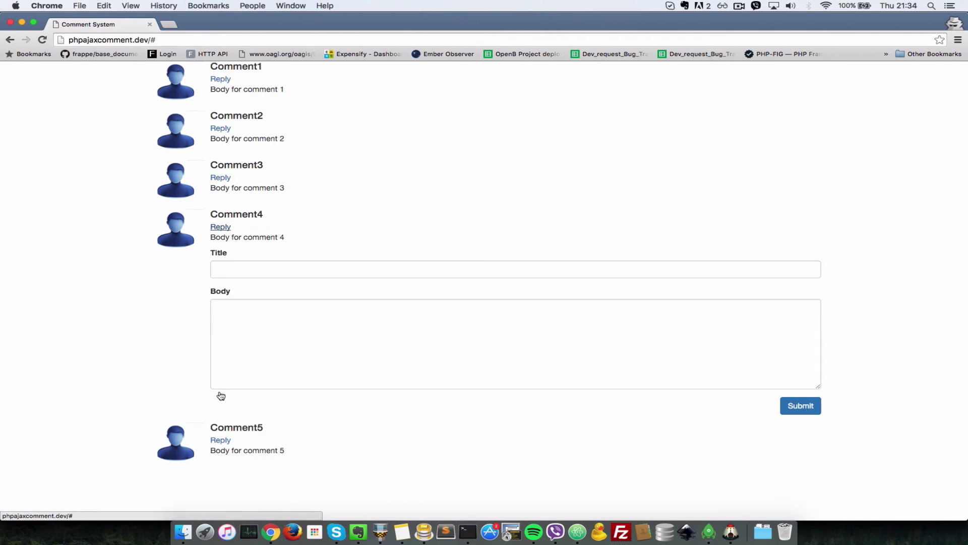
{"action": "left_click", "coordinate": [221, 80]}
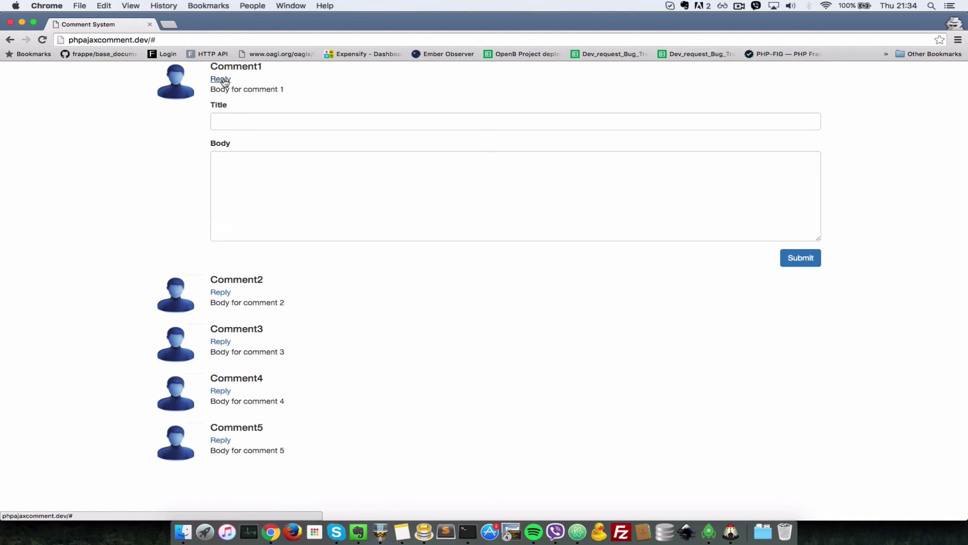
{"action": "left_click", "coordinate": [221, 440]}
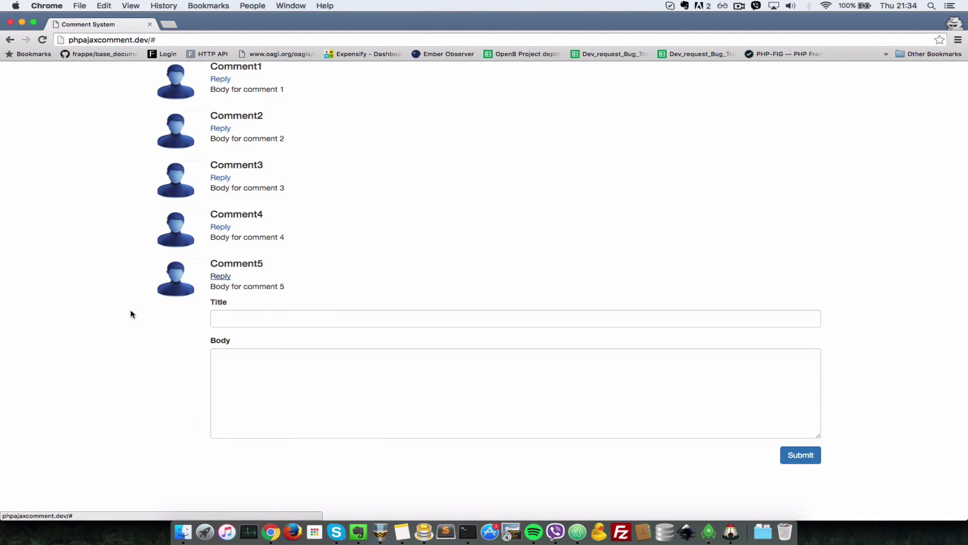